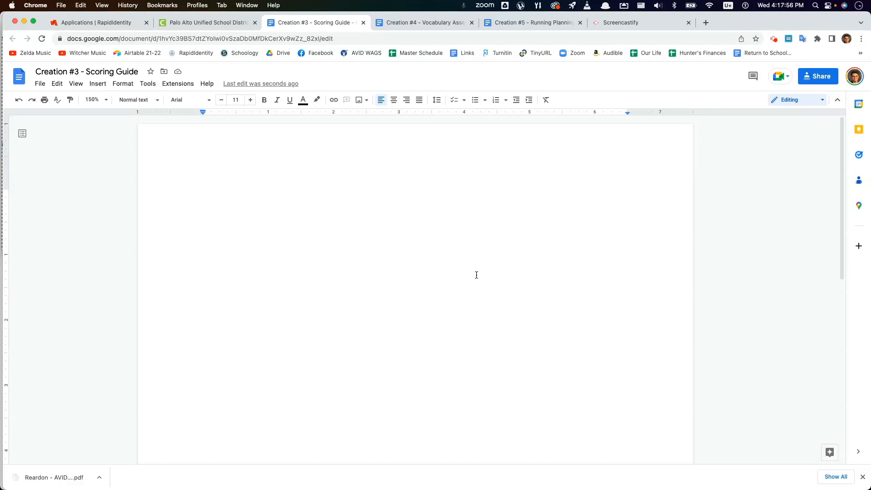
Step: Open the page setup for the whole document and choose landscape orientation
{"action": "scroll", "coordinate": [477, 275], "scroll_direction": "down", "scroll_amount": 5}
{"action": "scroll", "coordinate": [490, 313], "scroll_direction": "up", "scroll_amount": 5}
{"action": "left_click", "coordinate": [39, 85]}
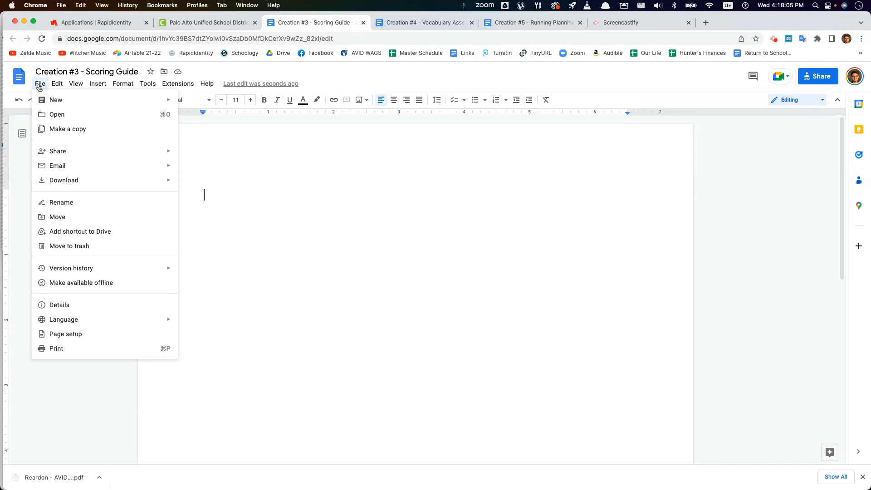
{"action": "left_click", "coordinate": [71, 333]}
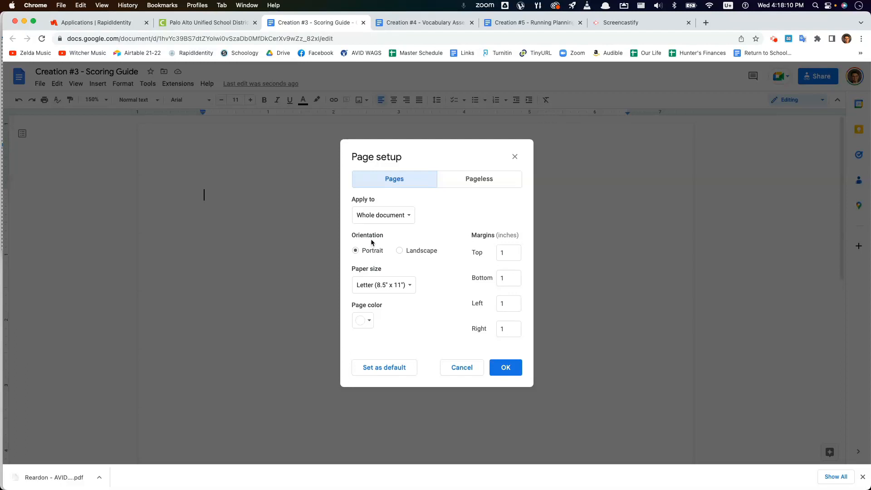
{"action": "left_click", "coordinate": [400, 251]}
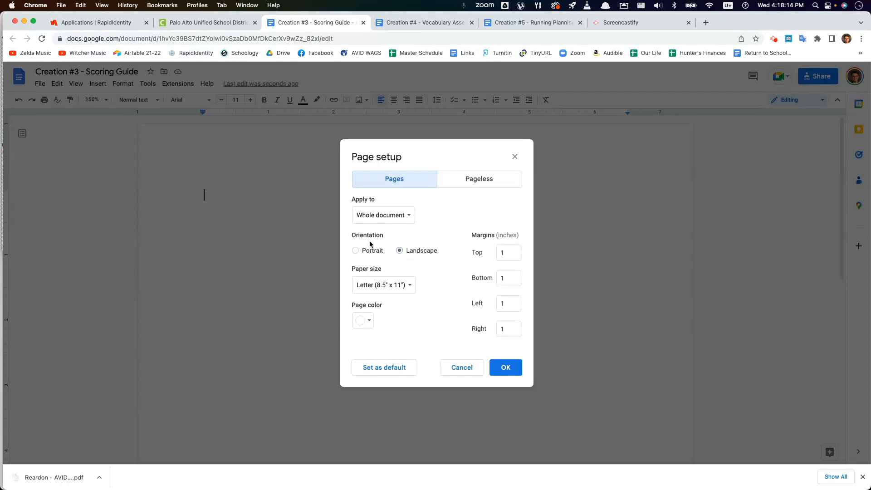
Step: Set the top, bottom, left and right page margins to 0.5 inches and apply the page setup
{"action": "double_click", "coordinate": [506, 253]}
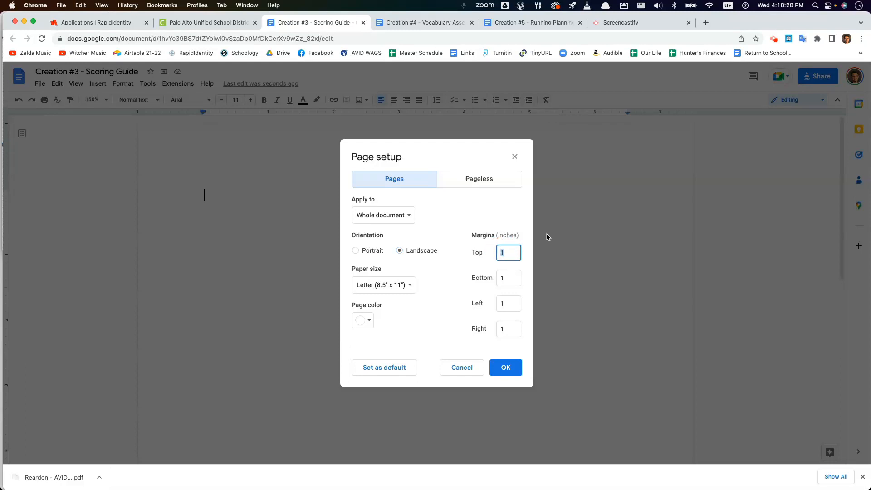
{"action": "left_click", "coordinate": [501, 252]}
{"action": "left_click_drag", "start_coordinate": [506, 256], "coordinate": [498, 257]}
{"action": "type", "text": "0.5"}
{"action": "key", "text": "Tab"}
{"action": "type", "text": "0"}
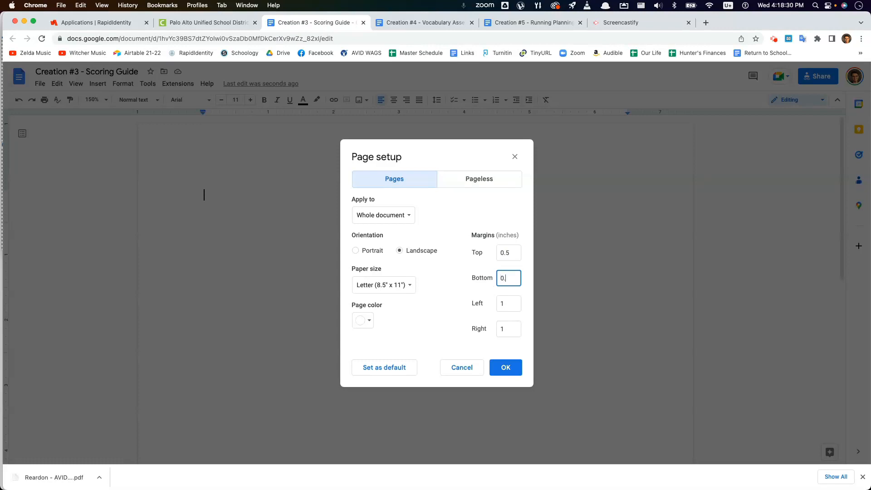
{"action": "key", "text": "Tab"}
{"action": "key", "text": "Tab"}
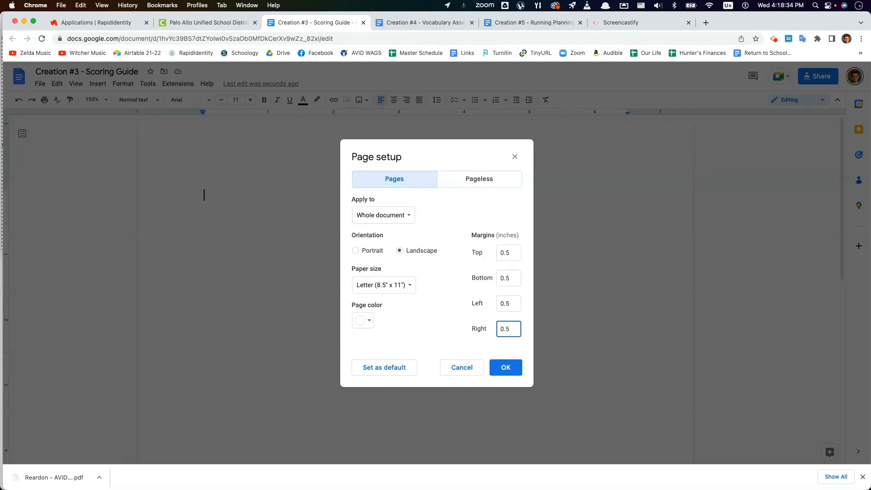
{"action": "left_click", "coordinate": [506, 368]}
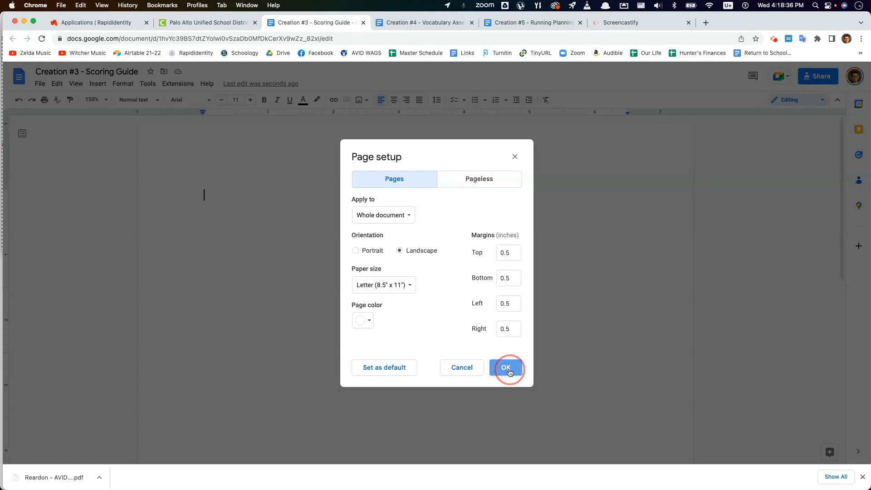
{"action": "scroll", "coordinate": [173, 149], "scroll_direction": "down", "scroll_amount": 5}
{"action": "scroll", "coordinate": [155, 154], "scroll_direction": "up", "scroll_amount": 5}
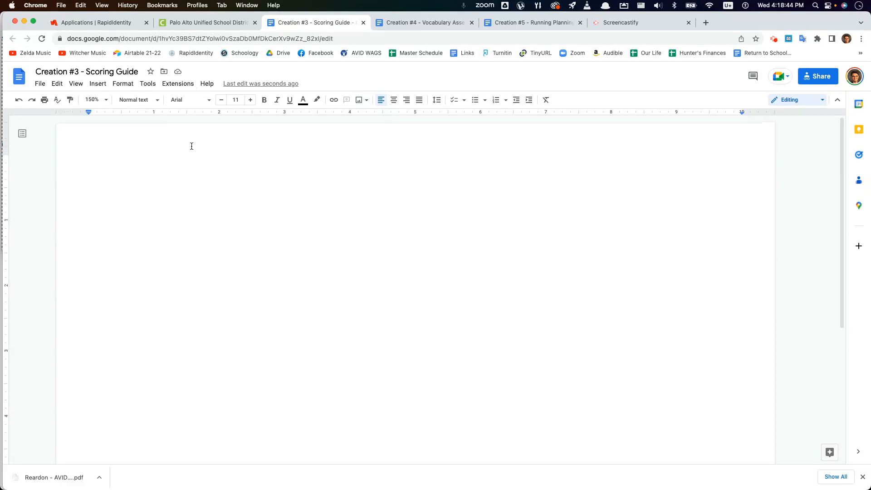
Step: Insert a table with one column and three rows at the start of the document
{"action": "left_click", "coordinate": [98, 84]}
{"action": "mouse_move", "coordinate": [106, 118]}
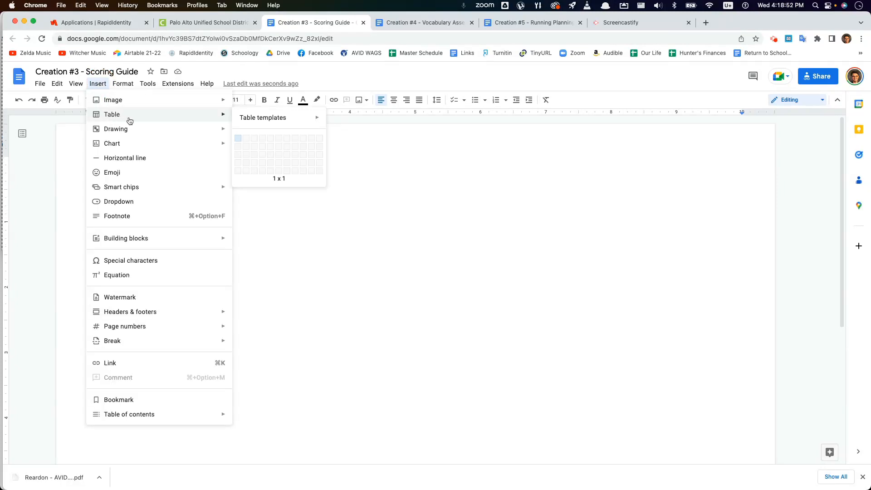
{"action": "mouse_move", "coordinate": [216, 115]}
{"action": "left_click", "coordinate": [238, 155]}
Step: Enter the centred title "Little Fires Everywhere Paragraph Scoring Guide" in the table's first row, with "Little Fires Everywhere" in italics
{"action": "double_click", "coordinate": [225, 183]}
{"action": "left_click", "coordinate": [226, 185]}
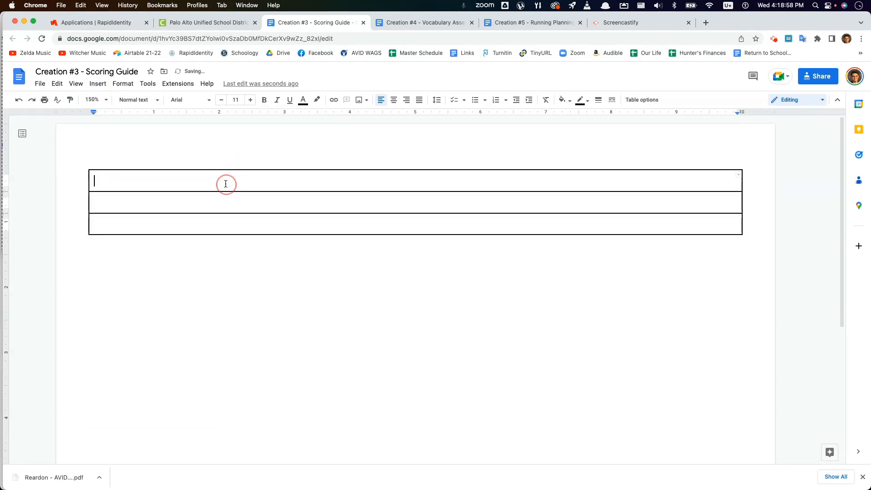
{"action": "left_click", "coordinate": [394, 99]}
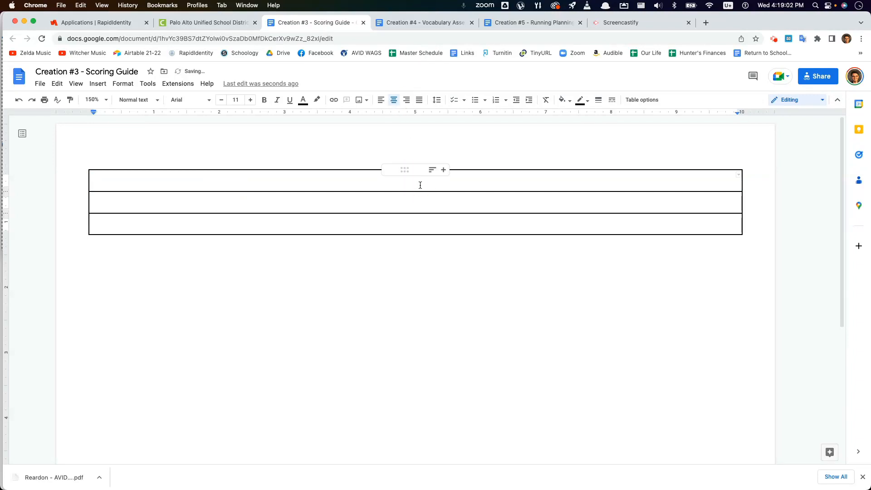
{"action": "type", "text": "Little Fires EVery"}
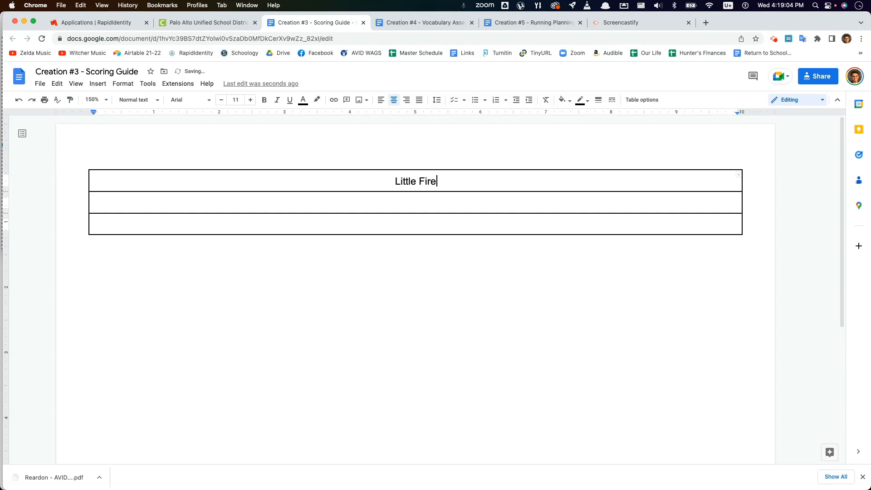
{"action": "key", "text": "BackSpace"}
{"action": "key", "text": "BackSpace"}
{"action": "key", "text": "BackSpace"}
{"action": "key", "text": "BackSpace"}
{"action": "type", "text": "very"}
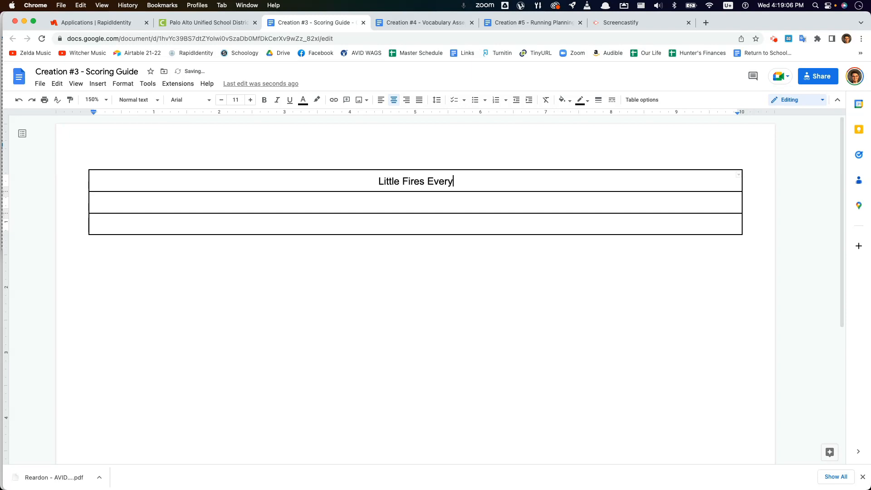
{"action": "type", "text": "where Paragraph SCor"}
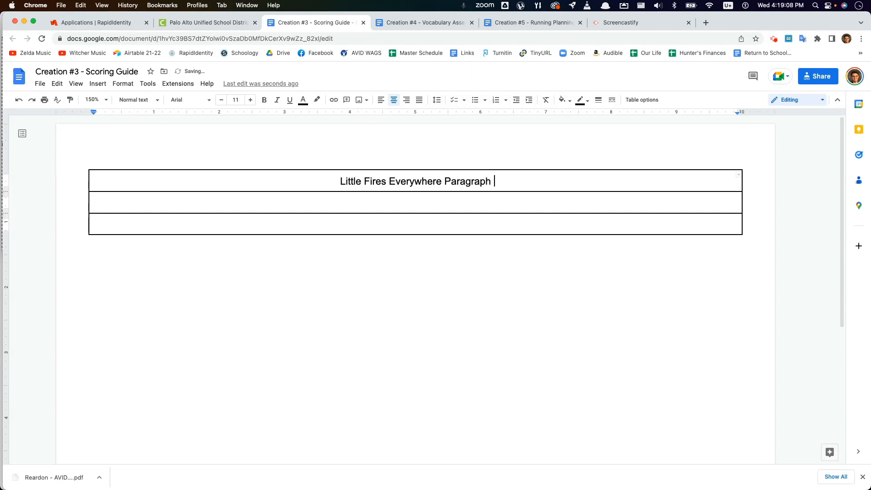
{"action": "key", "text": "BackSpace"}
{"action": "key", "text": "BackSpace"}
{"action": "key", "text": "BackSpace"}
{"action": "type", "text": "coring Guide"}
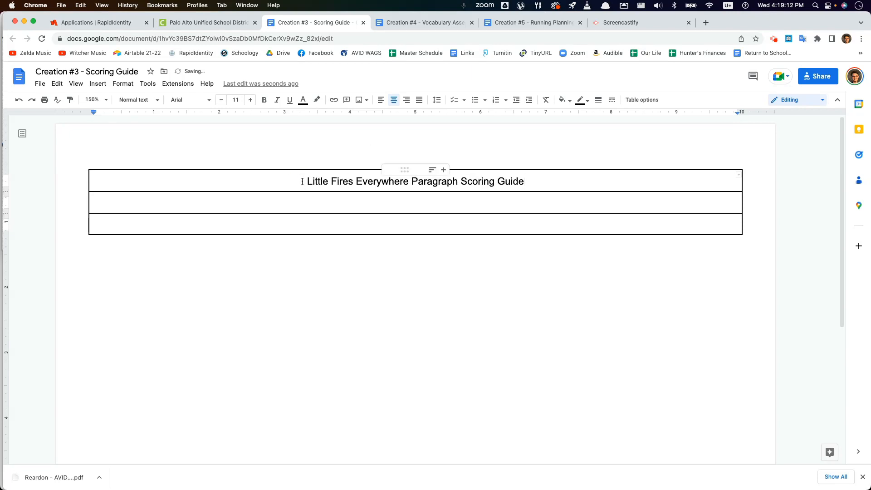
{"action": "left_click_drag", "start_coordinate": [303, 181], "coordinate": [409, 184]}
{"action": "key", "text": "cmd+i"}
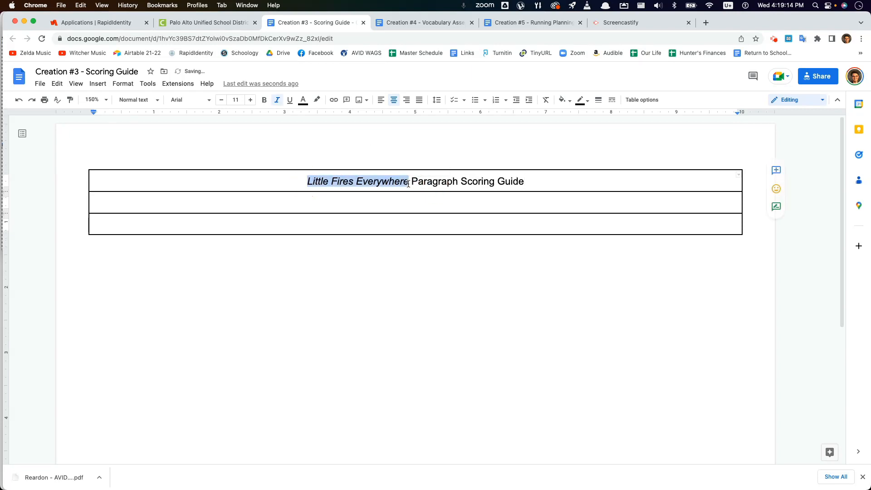
Step: Enter a centred line in the second row with "English 9A", the teacher's surname and "Spring 2023", separated by dashes
{"action": "left_click", "coordinate": [409, 202]}
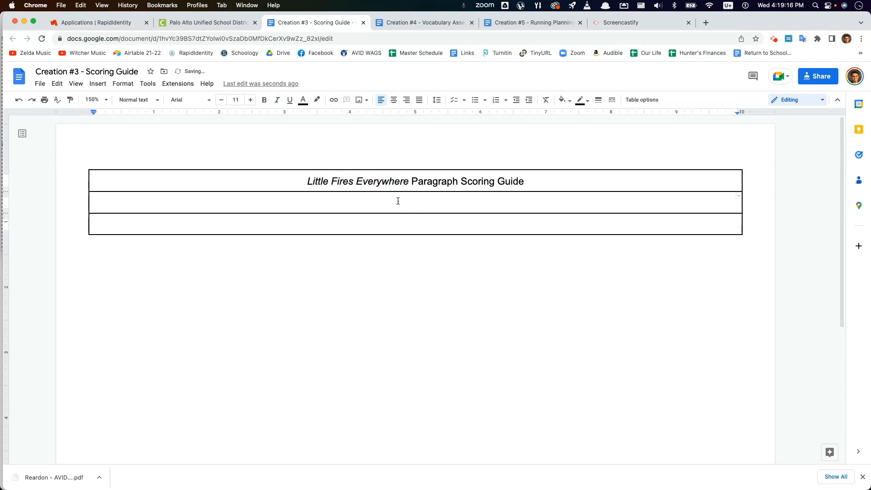
{"action": "left_click", "coordinate": [394, 100]}
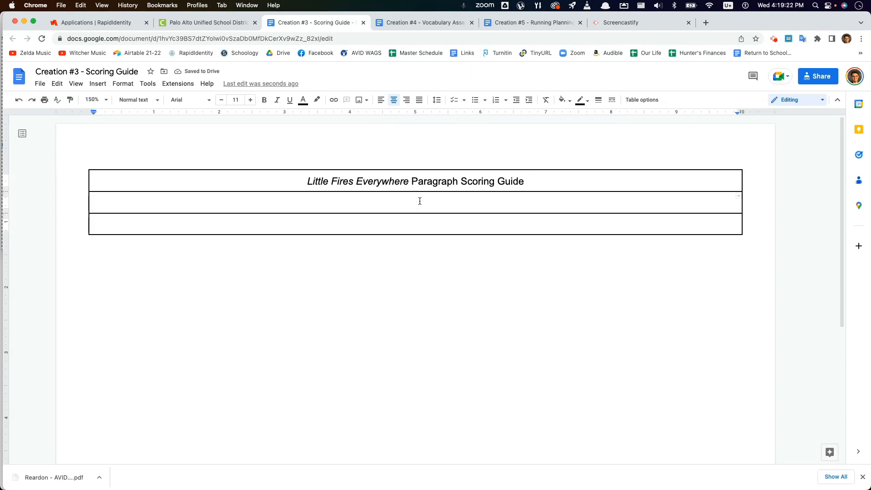
{"action": "type", "text": "English 9A"}
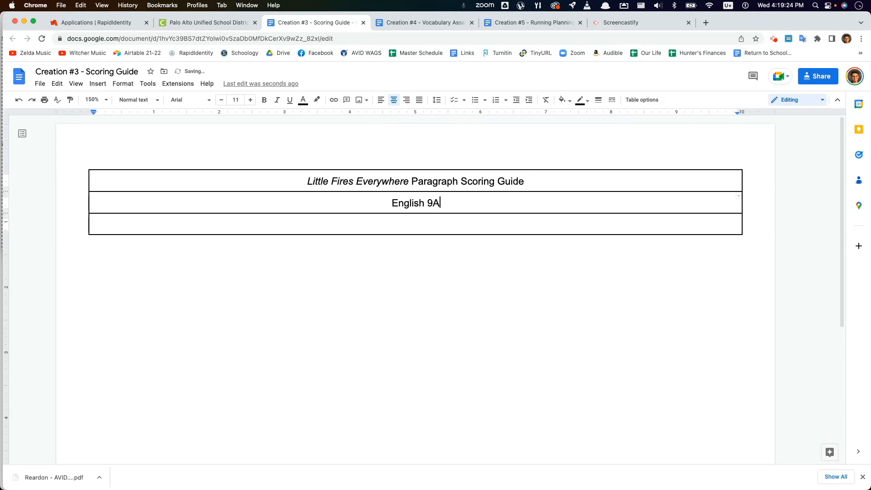
{"action": "type", "text": " - r"}
{"action": "key", "text": "BackSpace"}
{"action": "type", "text": "R"}
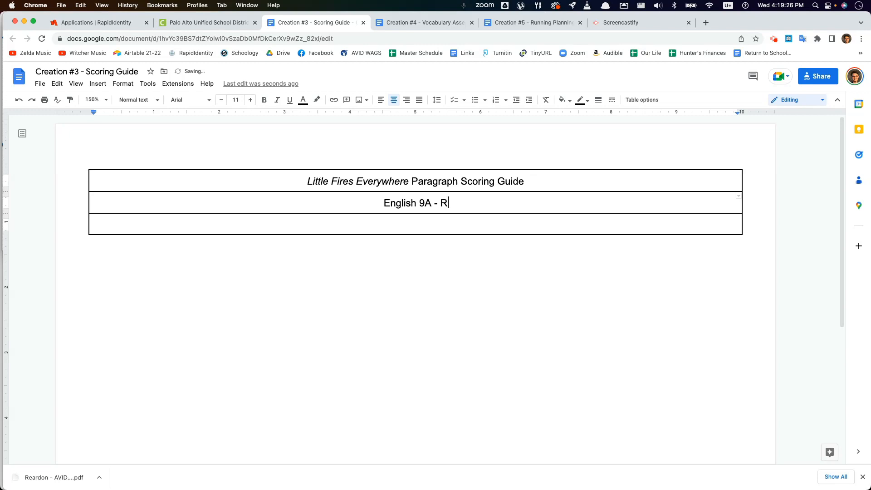
{"action": "type", "text": "eardon - Spring 2023"}
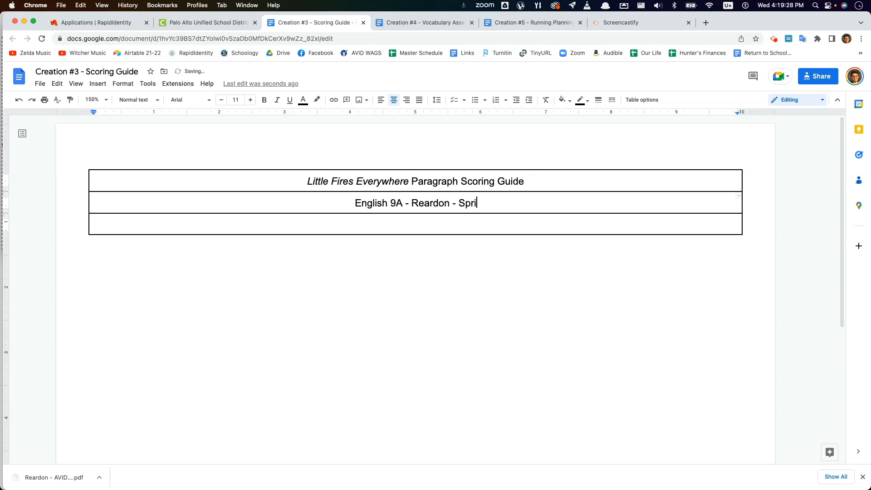
Step: Split the table's third-row cell into 4 columns and 1 row
{"action": "double_click", "coordinate": [463, 220]}
{"action": "left_click", "coordinate": [455, 219]}
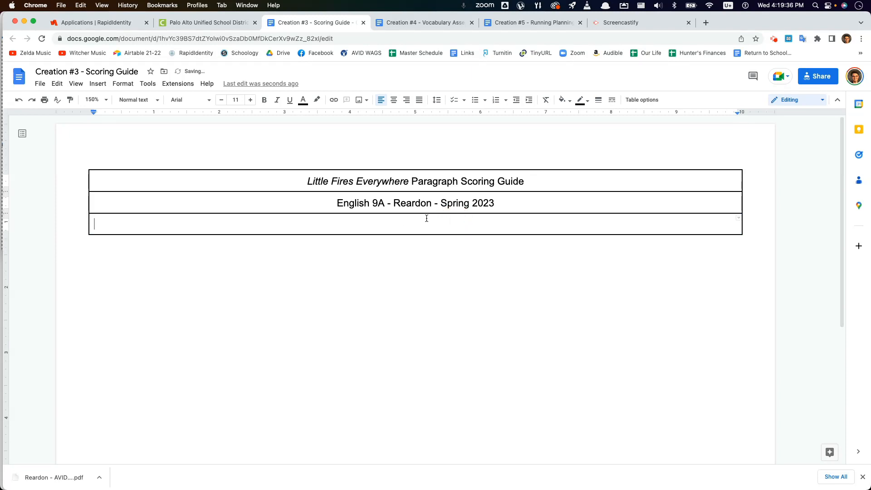
{"action": "right_click", "coordinate": [319, 222]}
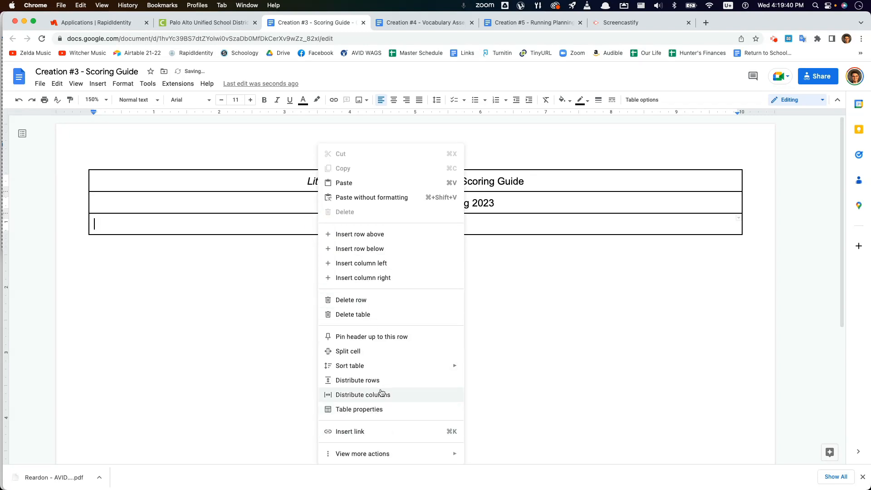
{"action": "left_click", "coordinate": [198, 195]}
{"action": "left_click", "coordinate": [225, 224]}
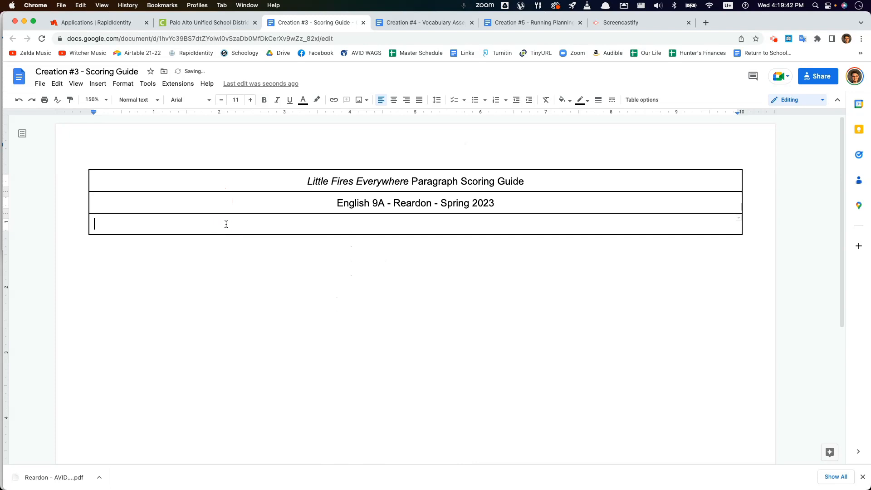
{"action": "right_click", "coordinate": [226, 224]}
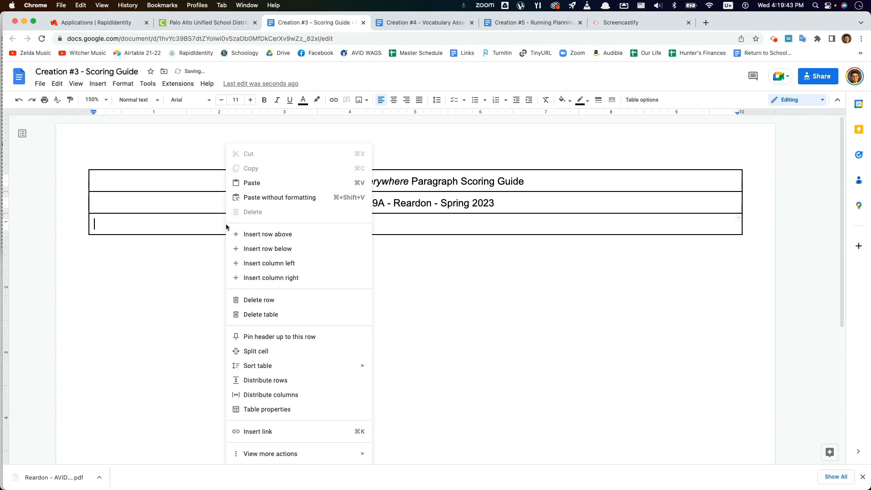
{"action": "left_click", "coordinate": [292, 353]}
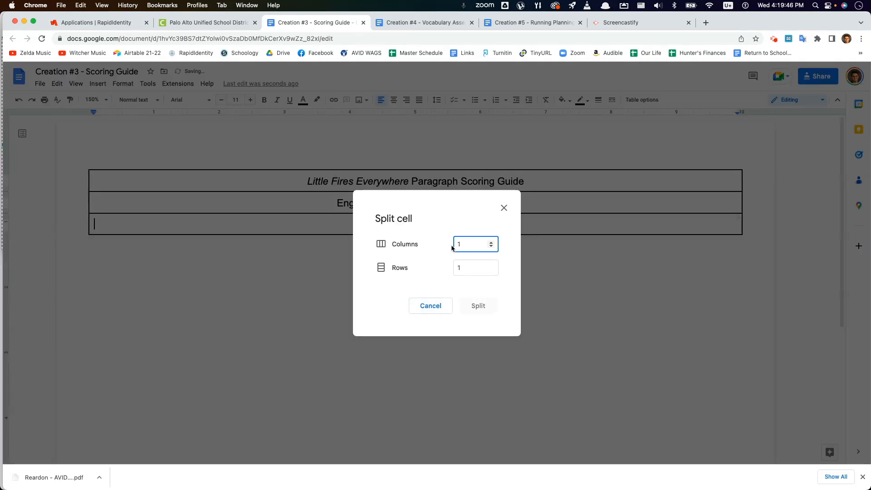
{"action": "left_click", "coordinate": [463, 269]}
{"action": "left_click", "coordinate": [462, 244]}
{"action": "key", "text": "BackSpace"}
{"action": "type", "text": "4"}
{"action": "left_click", "coordinate": [468, 270]}
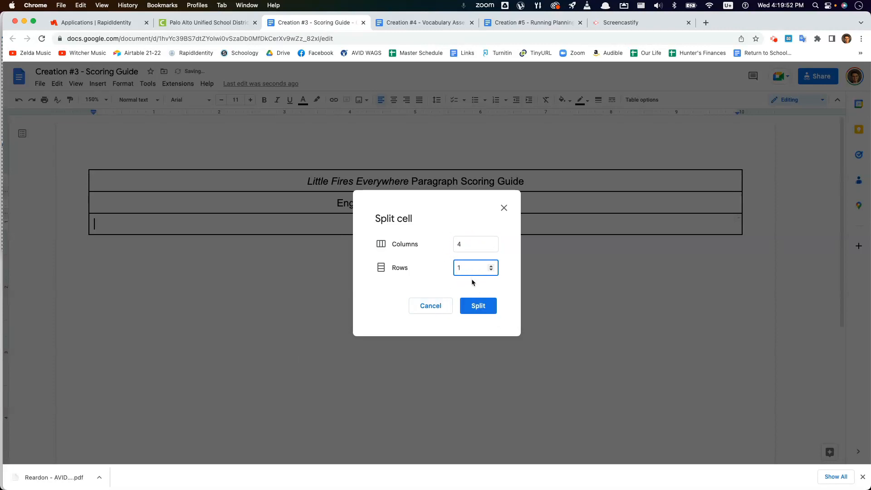
{"action": "left_click", "coordinate": [474, 310]}
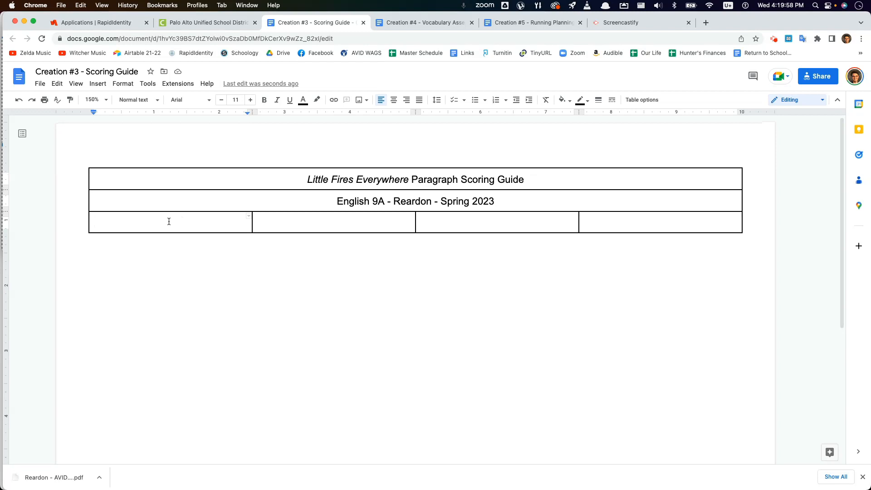
Step: Label the first three cells of the third row "Name:", "Period:" and "Roster #:"
{"action": "type", "text": "Name:"}
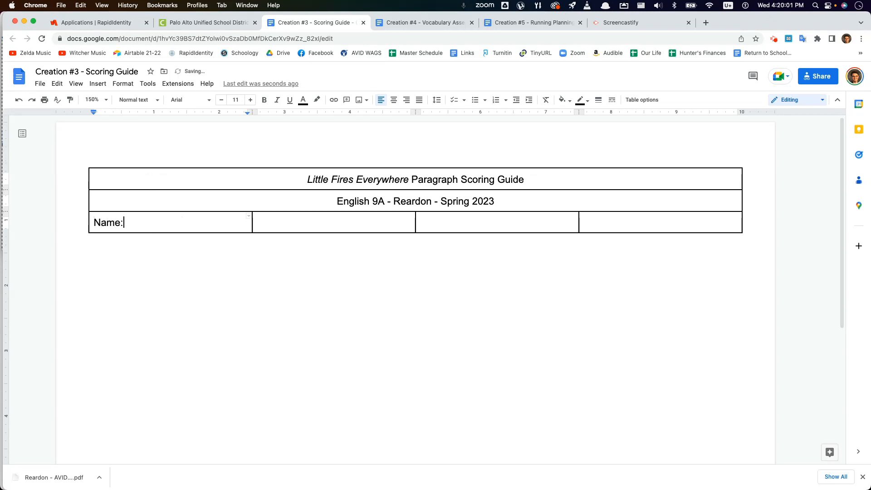
{"action": "key", "text": "Tab"}
{"action": "type", "text": "Period:"}
{"action": "key", "text": "Tab"}
{"action": "type", "text": "Roster $#:"}
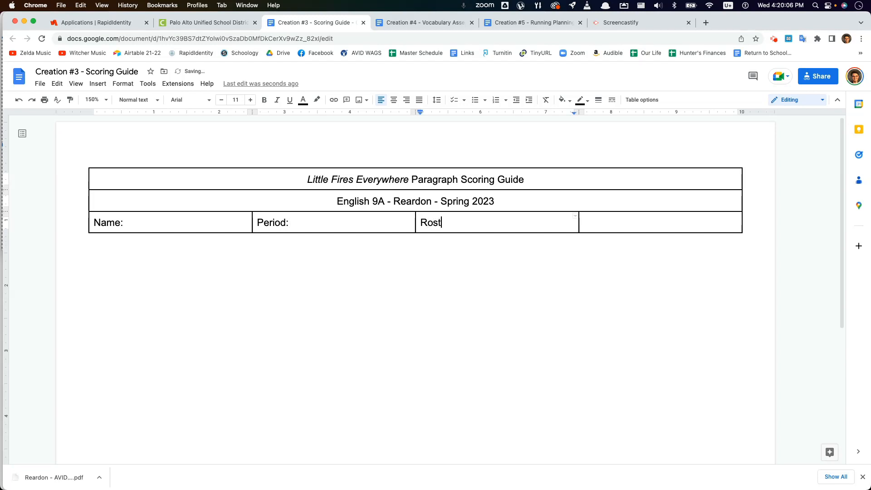
{"action": "key", "text": "BackSpace"}
{"action": "key", "text": "BackSpace"}
{"action": "key", "text": "BackSpace"}
{"action": "type", "text": "$"}
{"action": "key", "text": "BackSpace"}
{"action": "type", "text": "4:"}
{"action": "key", "text": "BackSpace"}
{"action": "key", "text": "BackSpace"}
{"action": "type", "text": "$"}
{"action": "key", "text": "BackSpace"}
{"action": "type", "text": "#:"}
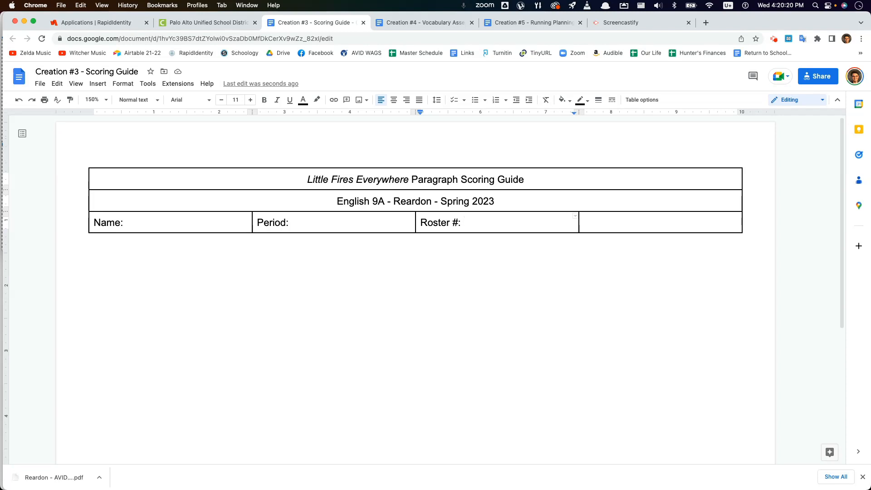
Step: Label the last cell of the third row "Seat Code:"
{"action": "left_click", "coordinate": [592, 226]}
{"action": "type", "text": "Sear"}
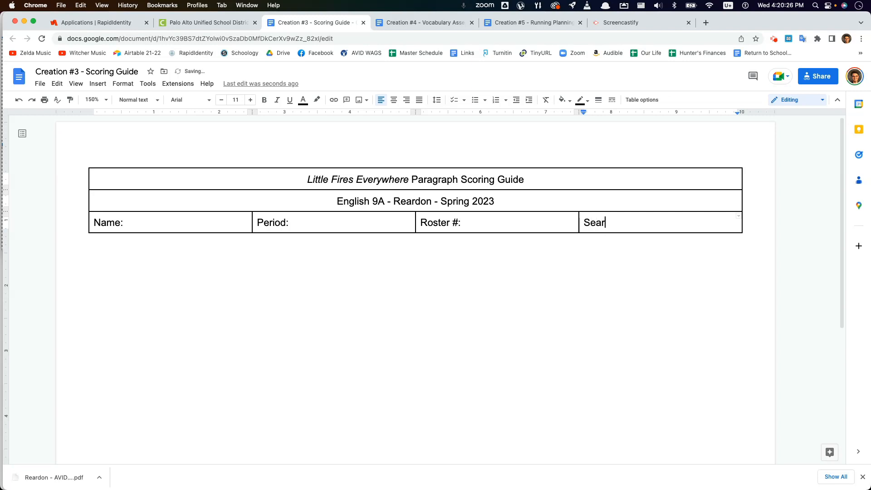
{"action": "key", "text": "BackSpace"}
{"action": "type", "text": "t Code:"}
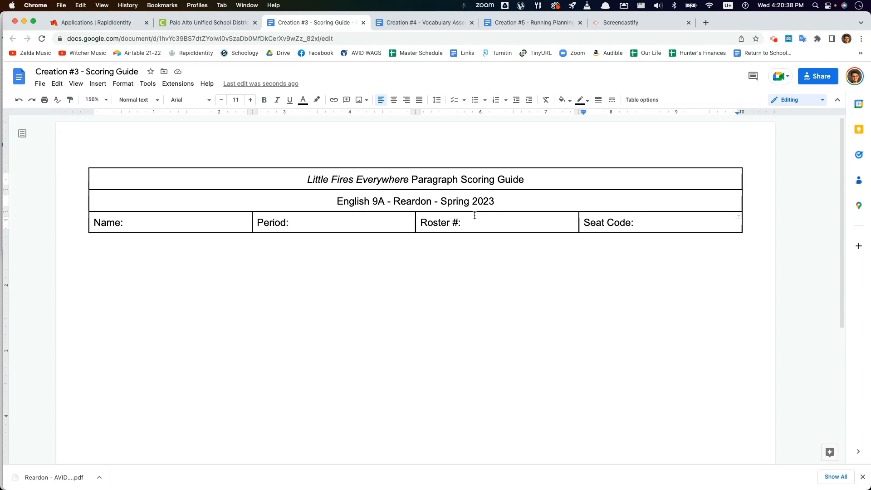
Step: Narrow the third row's "Period:", "Roster #:" and "Seat Code:" cells to just fit their labels, giving the remaining width to "Name:"
{"action": "scroll", "coordinate": [474, 215], "scroll_direction": "down", "scroll_amount": 1}
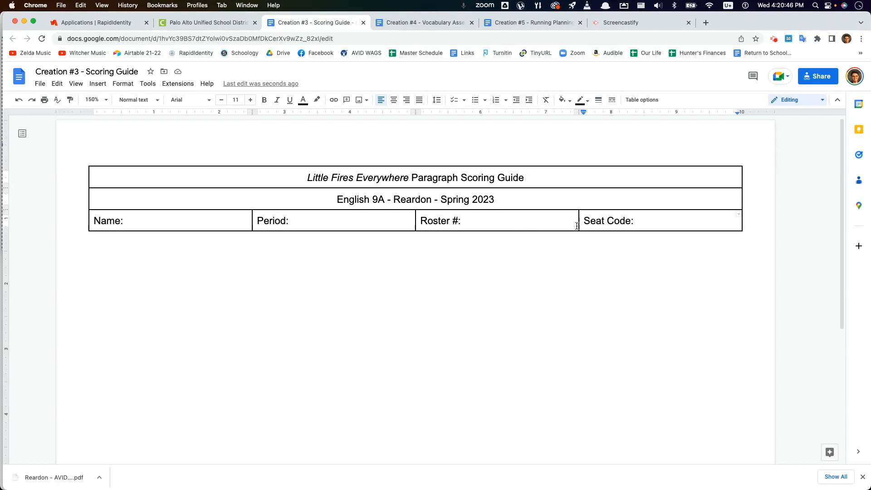
{"action": "left_click_drag", "start_coordinate": [579, 226], "coordinate": [656, 231]}
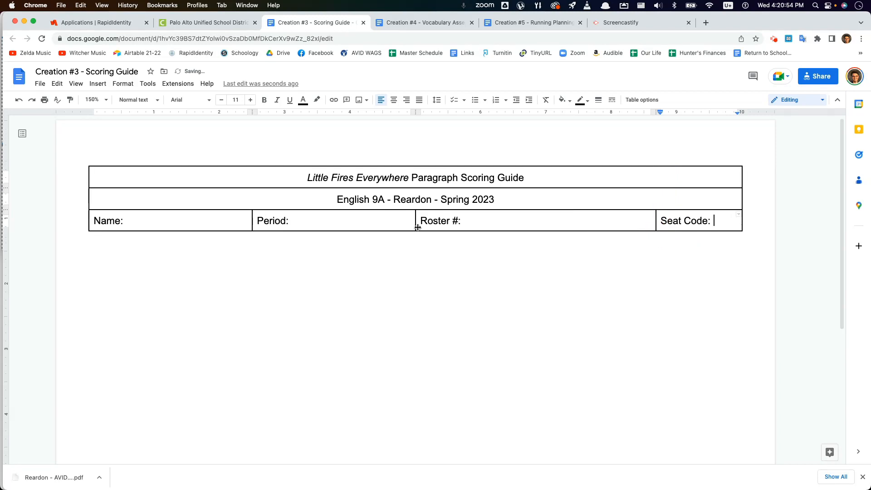
{"action": "left_click_drag", "start_coordinate": [416, 225], "coordinate": [582, 250]}
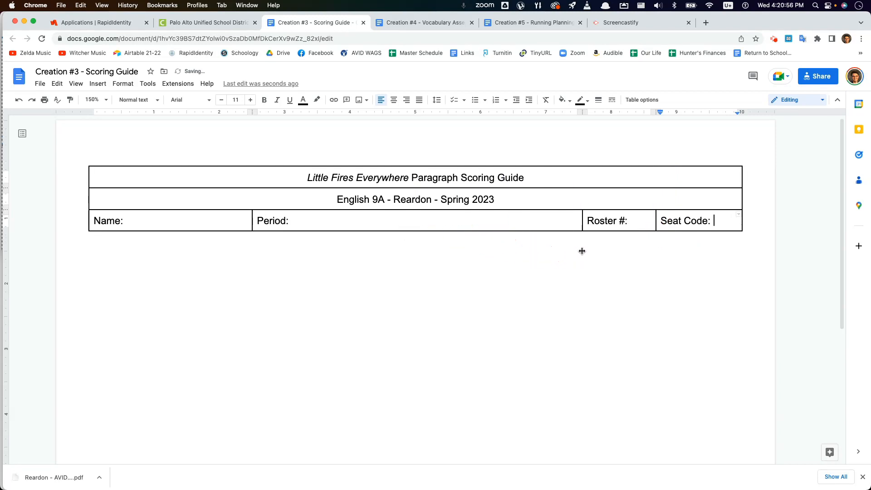
{"action": "left_click_drag", "start_coordinate": [253, 221], "coordinate": [517, 240]}
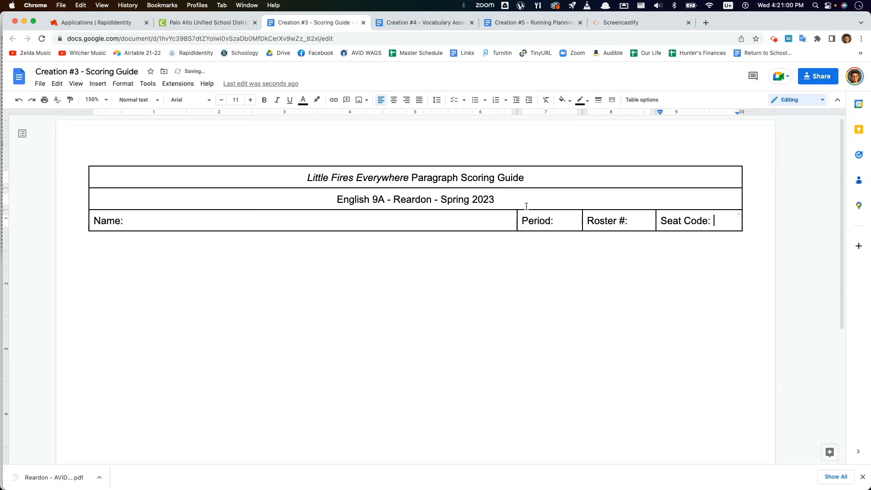
{"action": "left_click", "coordinate": [430, 221]}
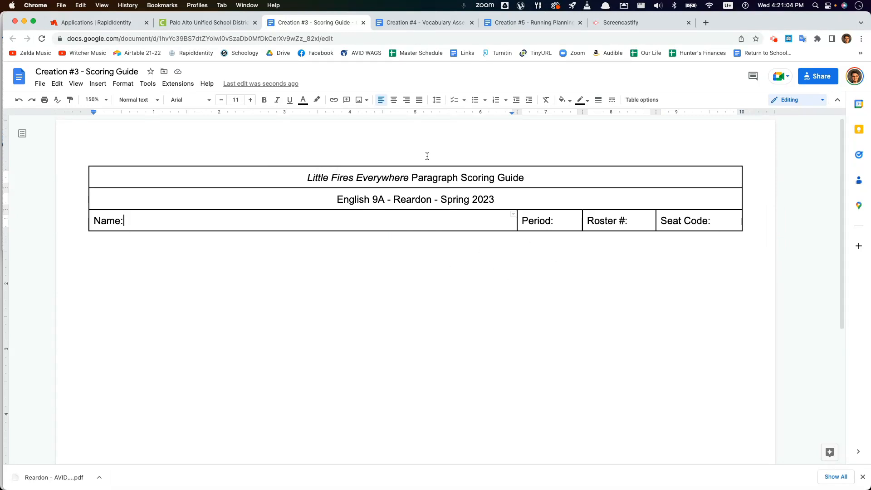
Step: Set the title text in the table's first row to font size 18
{"action": "mouse_move", "coordinate": [298, 177]}
{"action": "left_mouse_down"}
{"action": "mouse_move", "coordinate": [540, 180]}
{"action": "mouse_move", "coordinate": [292, 177]}
{"action": "left_mouse_up"}
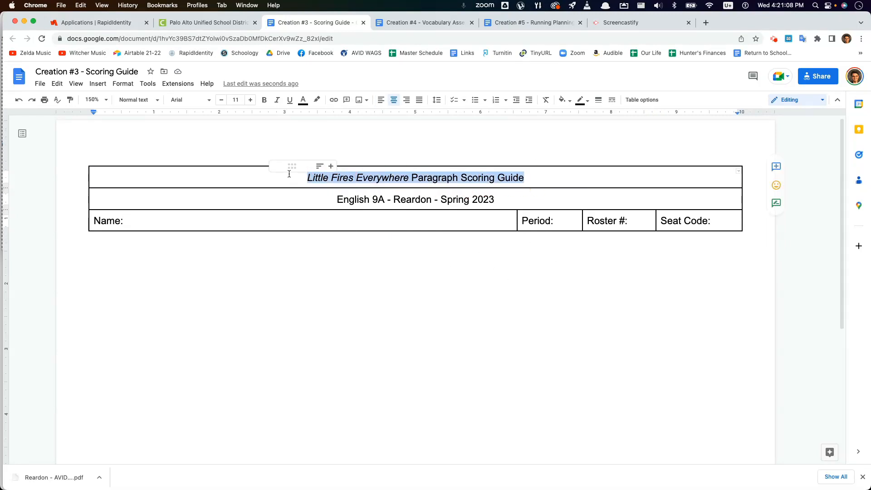
{"action": "left_click", "coordinate": [237, 100]}
{"action": "type", "text": "18"}
{"action": "key", "text": "Return"}
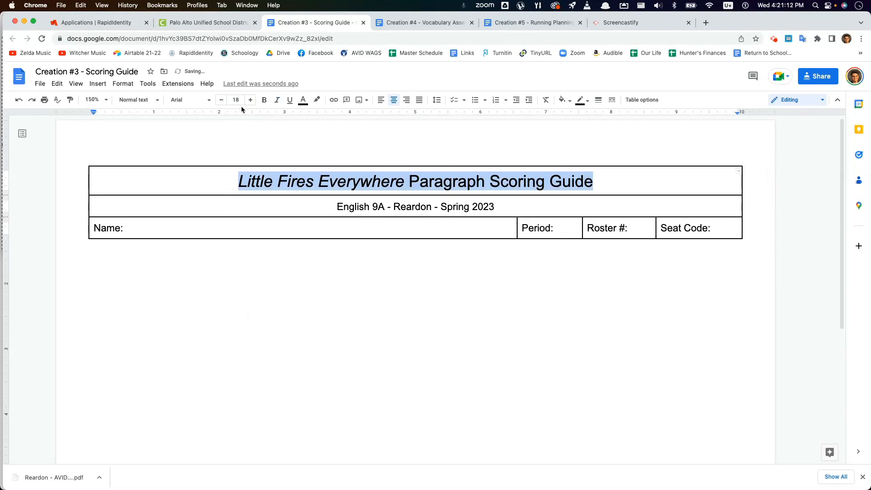
Step: Set the course line in the table's second row to font size 10
{"action": "left_click", "coordinate": [434, 209]}
{"action": "left_click_drag", "start_coordinate": [542, 214], "coordinate": [350, 206]}
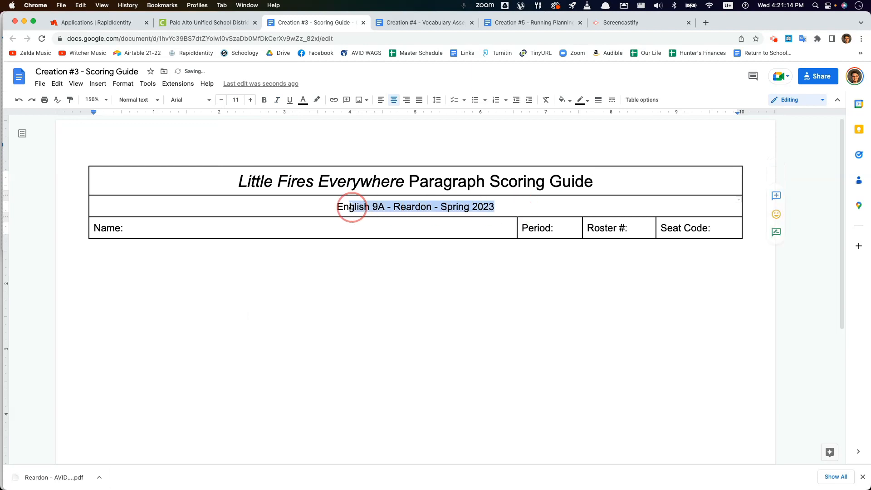
{"action": "left_click", "coordinate": [239, 100]}
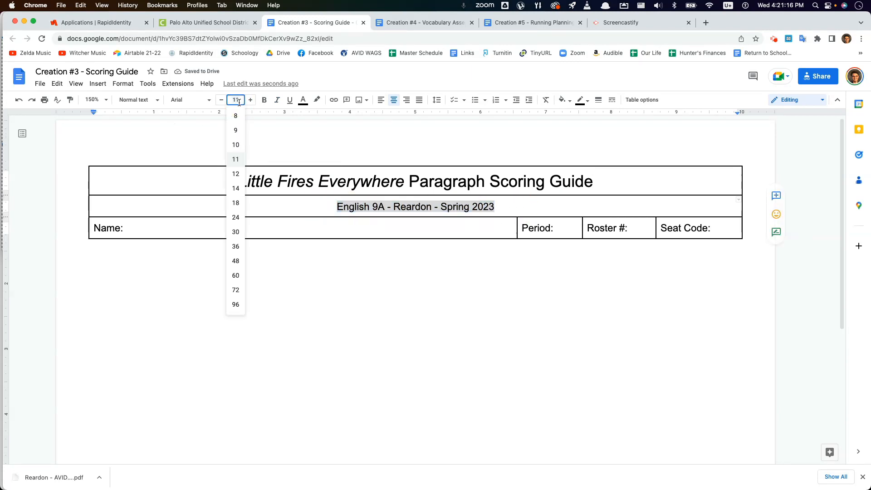
{"action": "type", "text": "10"}
{"action": "key", "text": "Return"}
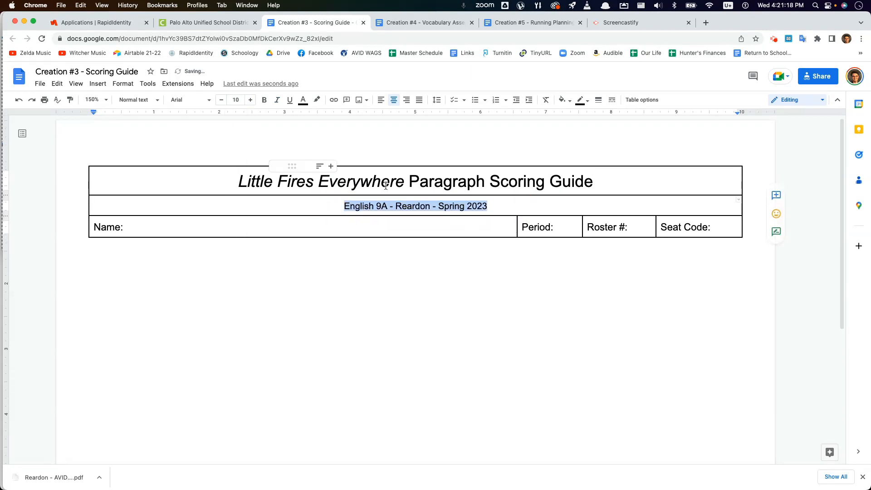
Step: Set the labels in all four cells of the third row to font size 12
{"action": "left_click", "coordinate": [173, 225]}
{"action": "left_click_drag", "start_coordinate": [101, 228], "coordinate": [685, 227]}
{"action": "left_click", "coordinate": [237, 100]}
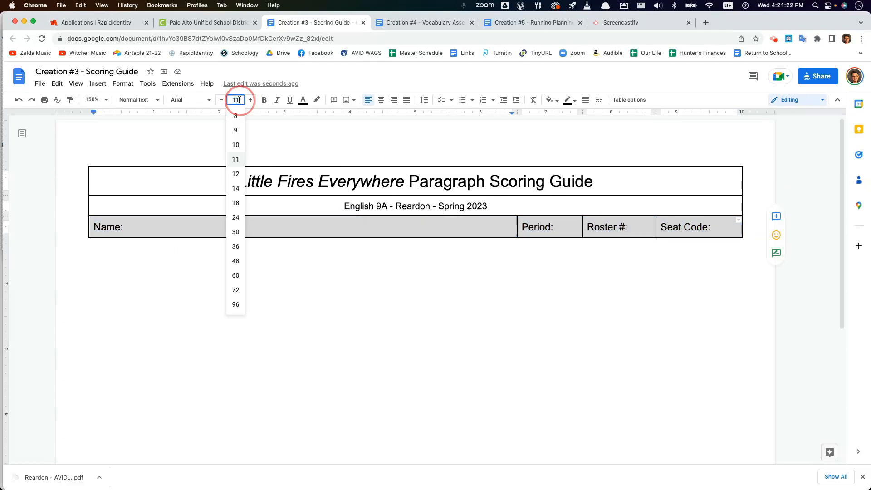
{"action": "type", "text": "12"}
{"action": "key", "text": "Return"}
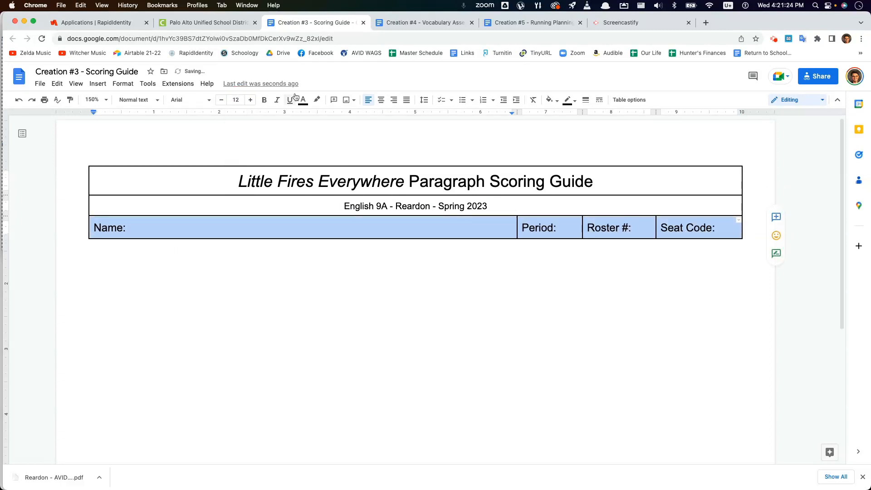
{"action": "left_click", "coordinate": [263, 227]}
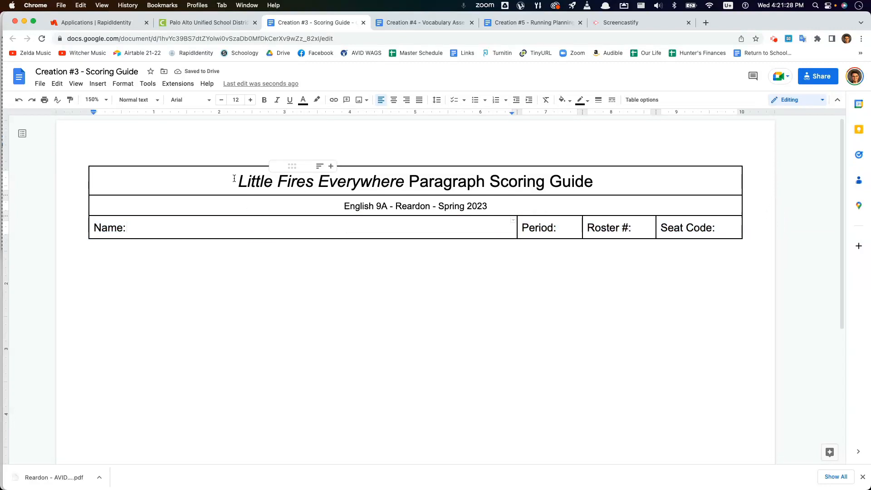
Step: Change the font of all text in the header table to Garamond
{"action": "left_click_drag", "start_coordinate": [233, 184], "coordinate": [327, 213]}
{"action": "left_click_drag", "start_coordinate": [396, 228], "coordinate": [671, 239]}
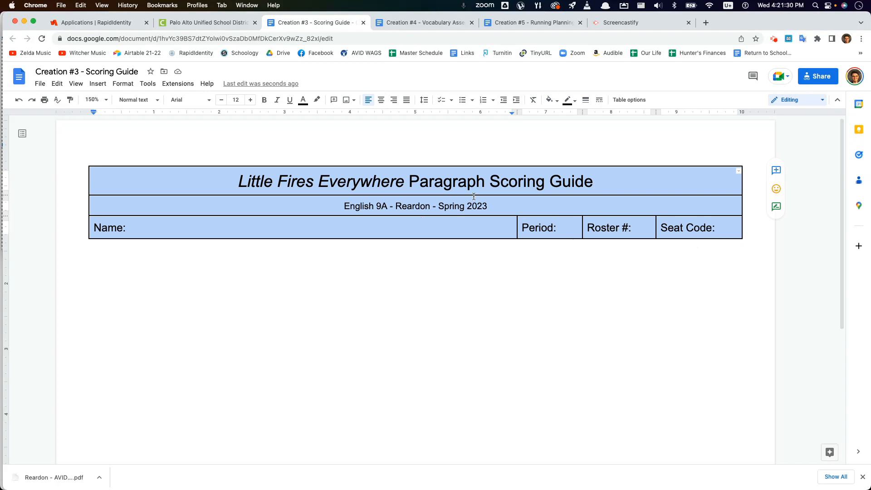
{"action": "left_click", "coordinate": [185, 102]}
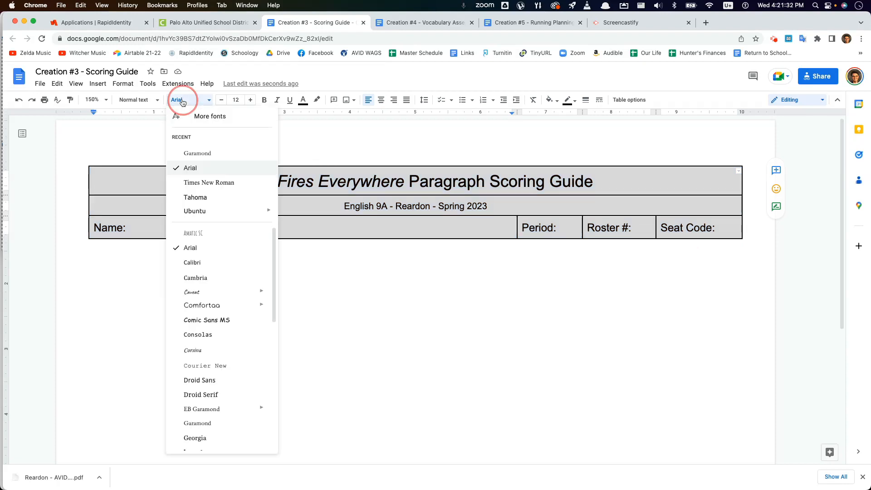
{"action": "left_click", "coordinate": [194, 157]}
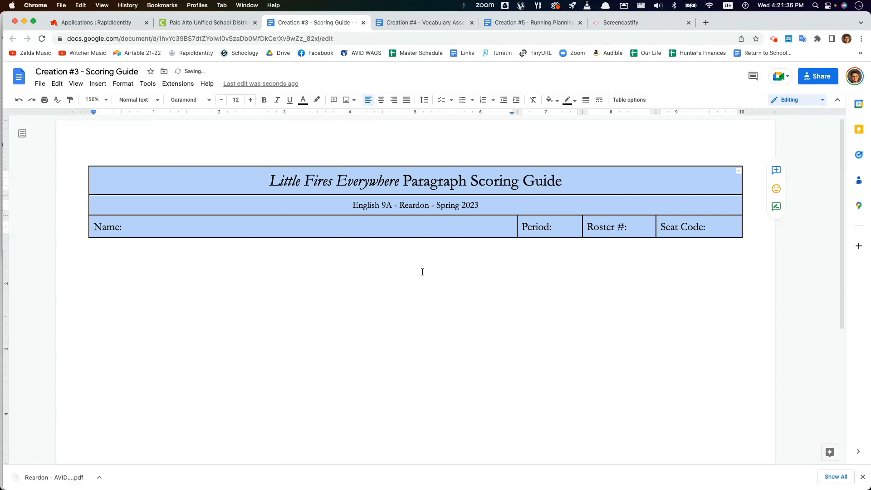
{"action": "left_click", "coordinate": [487, 229]}
Step: Make the course line in the second row and the title in the first row bold
{"action": "left_click_drag", "start_coordinate": [490, 210], "coordinate": [322, 210]}
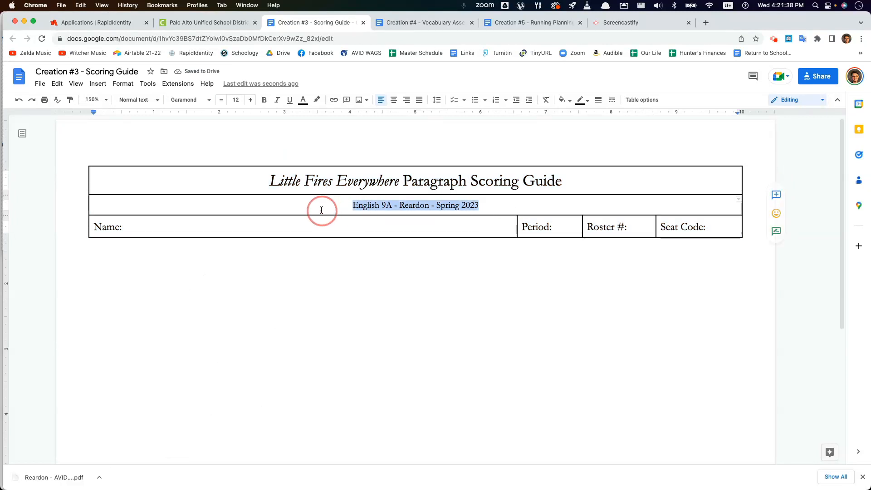
{"action": "left_click_drag", "start_coordinate": [490, 208], "coordinate": [324, 207]}
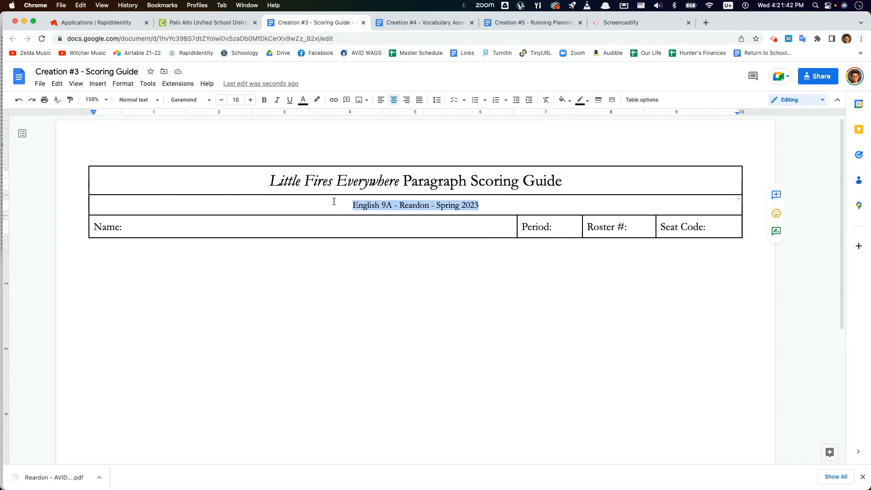
{"action": "key", "text": "cmd+b"}
{"action": "left_click_drag", "start_coordinate": [562, 169], "coordinate": [286, 200]}
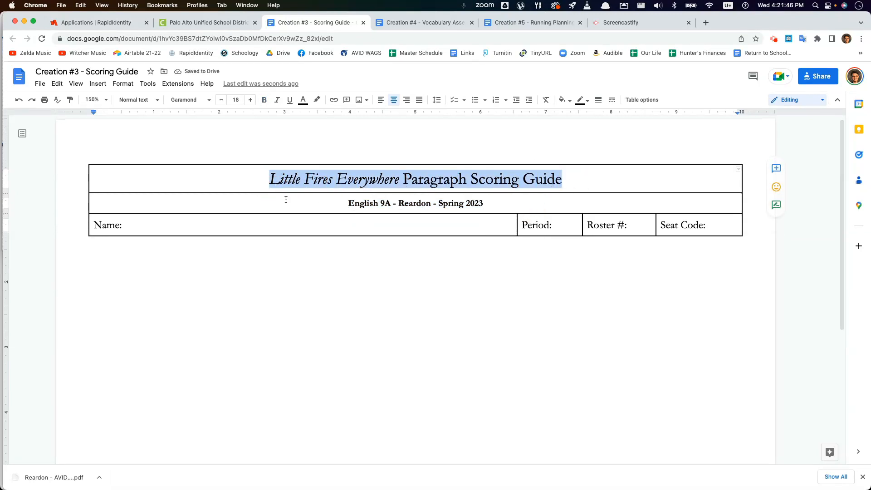
{"action": "key", "text": "cmd+b"}
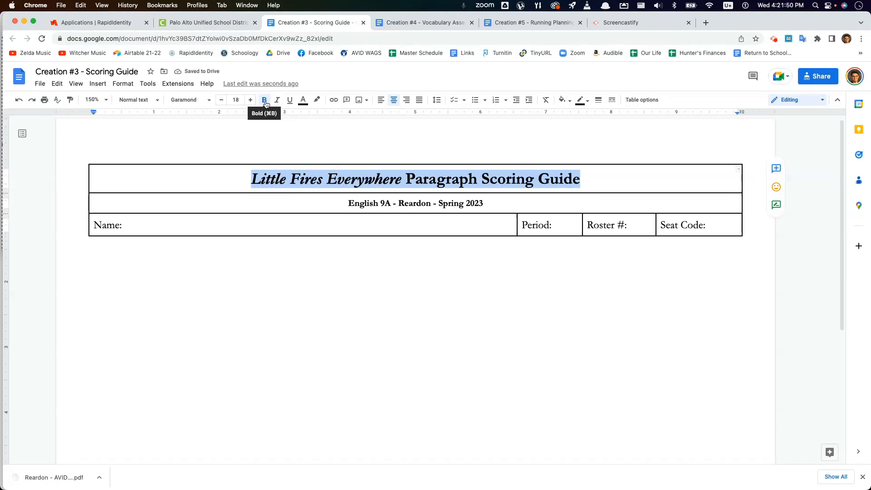
{"action": "left_click", "coordinate": [363, 225]}
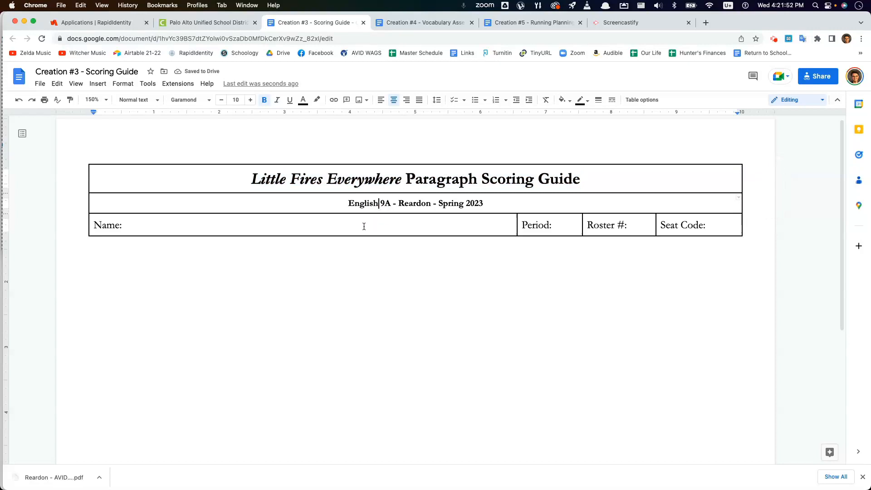
Step: Change the border colour of the whole header table to medium grey
{"action": "left_click_drag", "start_coordinate": [262, 181], "coordinate": [317, 177]}
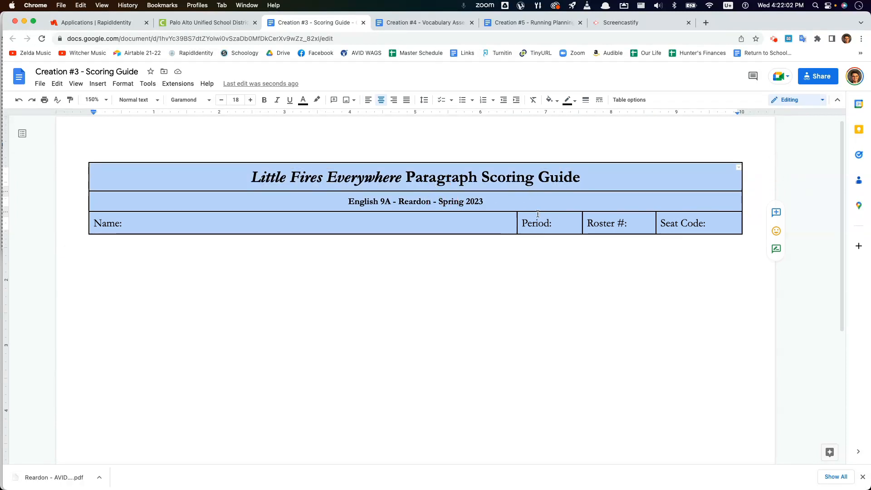
{"action": "left_click", "coordinate": [550, 104]}
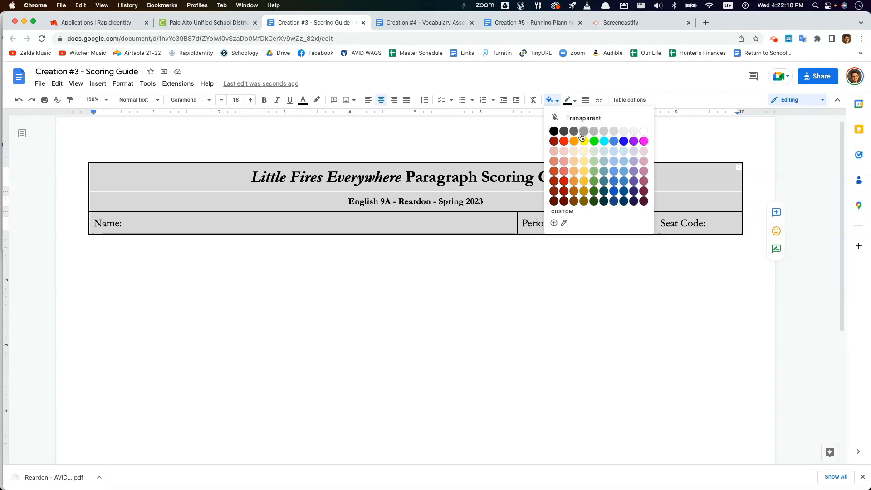
{"action": "left_click", "coordinate": [555, 102]}
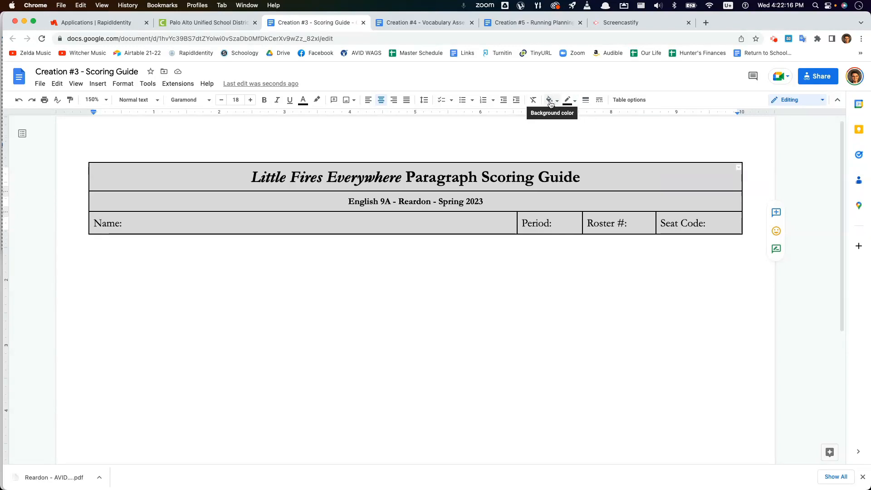
{"action": "left_click", "coordinate": [575, 102]}
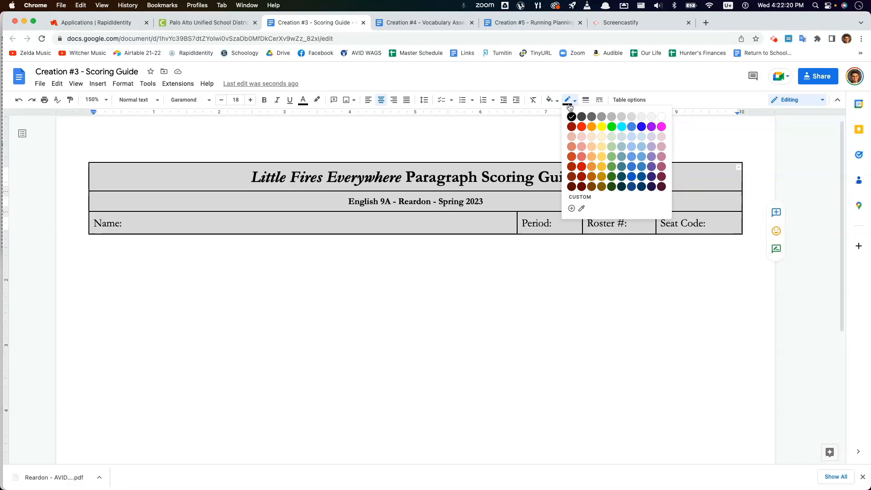
{"action": "left_click", "coordinate": [601, 120]}
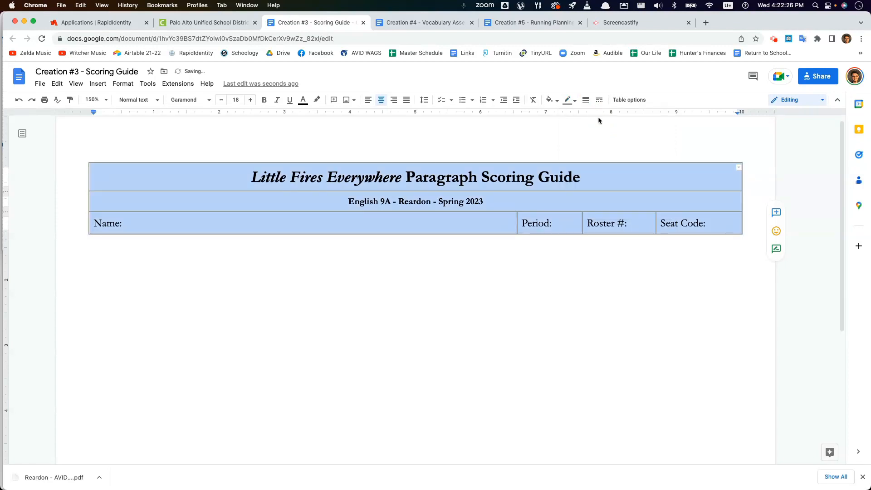
{"action": "left_click", "coordinate": [384, 222]}
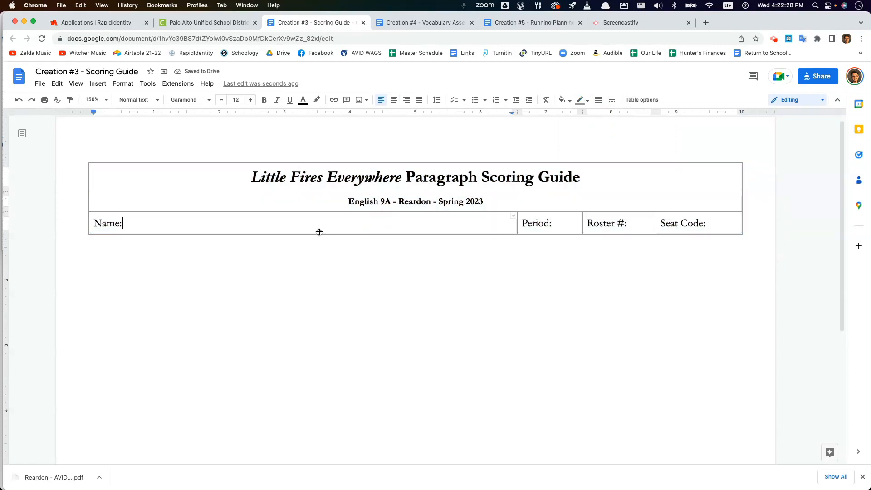
Step: Insert a table of 5 columns and 3 rows below the header table, separated by a blank line
{"action": "scroll", "coordinate": [284, 238], "scroll_direction": "up", "scroll_amount": 1}
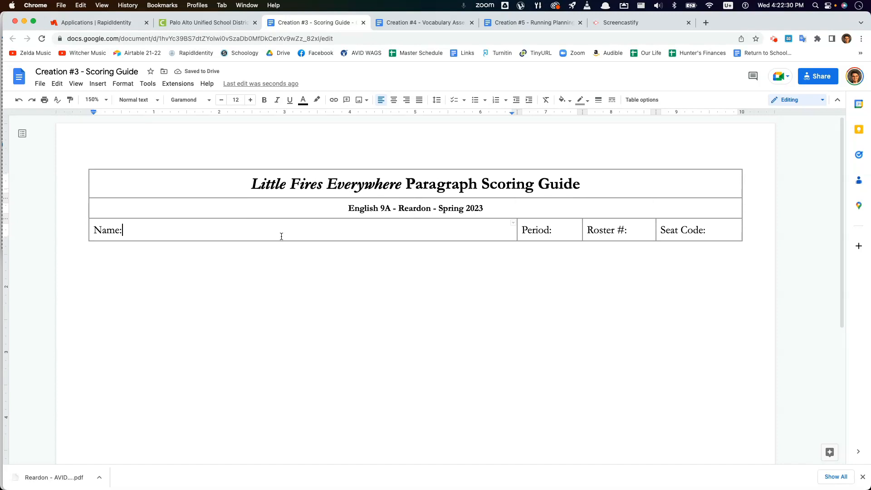
{"action": "left_click", "coordinate": [162, 258]}
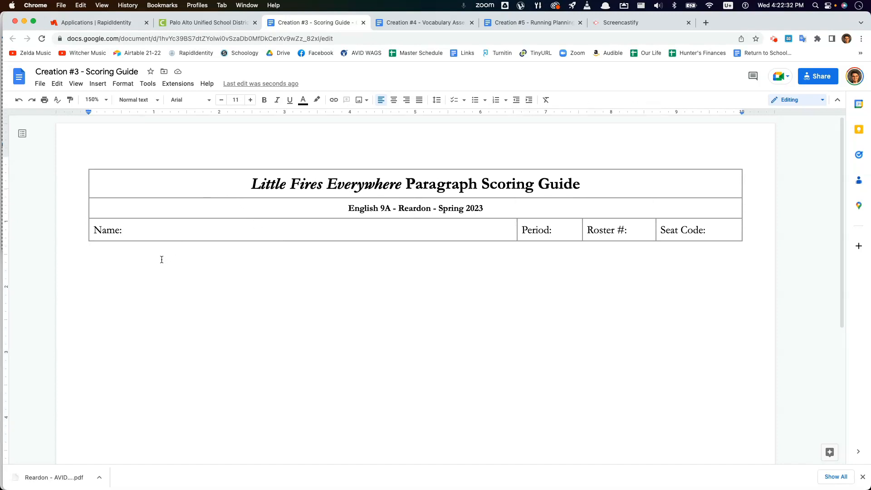
{"action": "key", "text": "Return"}
{"action": "left_click", "coordinate": [97, 84]}
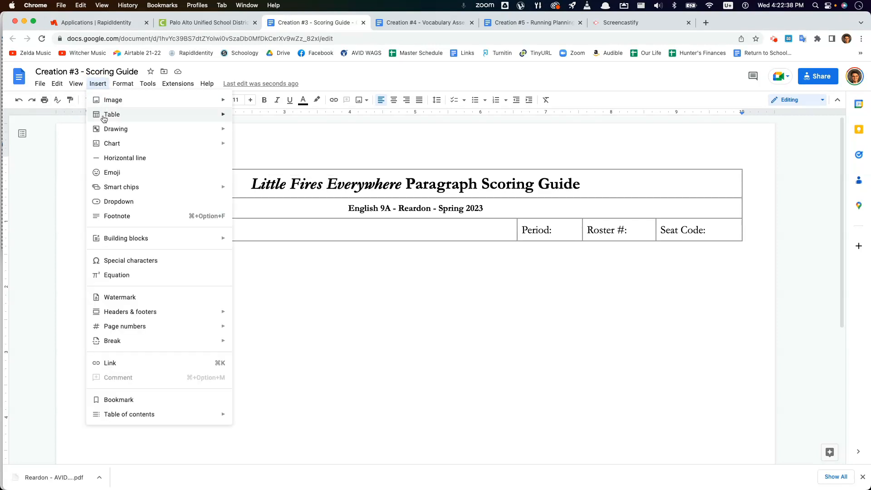
{"action": "mouse_move", "coordinate": [104, 118]}
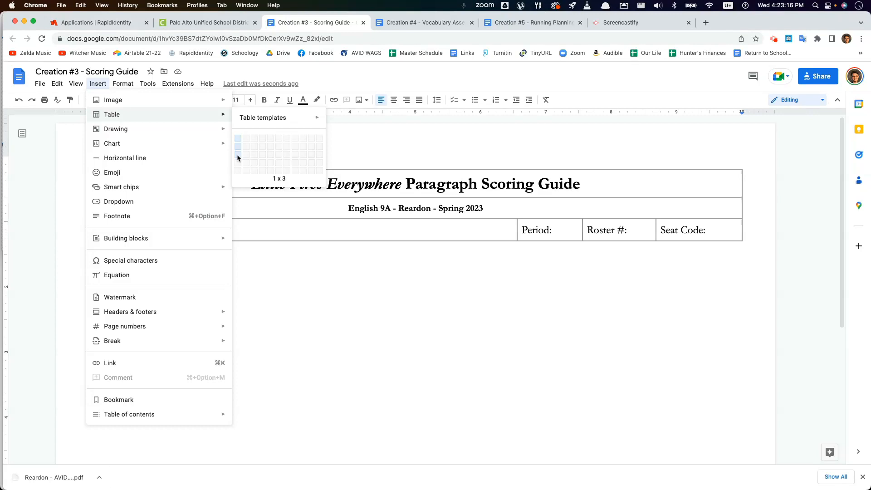
{"action": "left_click", "coordinate": [270, 155]}
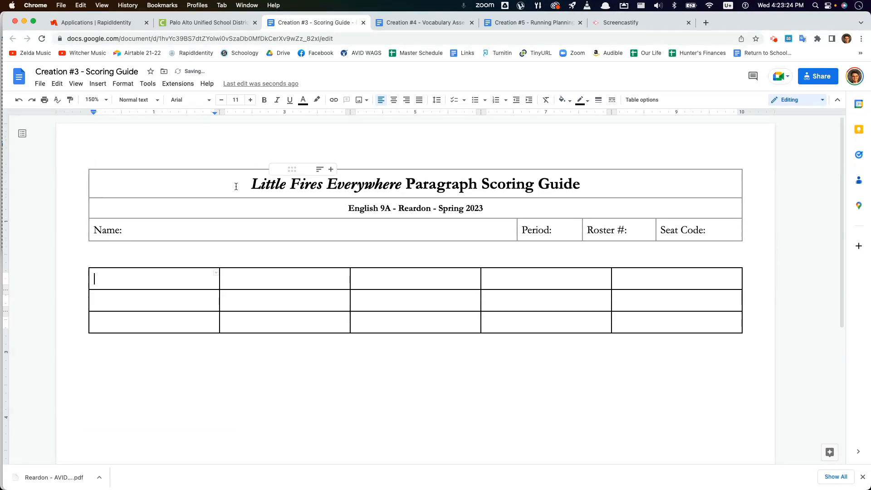
Step: Format all cells of the new 5-column table with the Garamond font at size 12
{"action": "left_click_drag", "start_coordinate": [186, 276], "coordinate": [630, 321]}
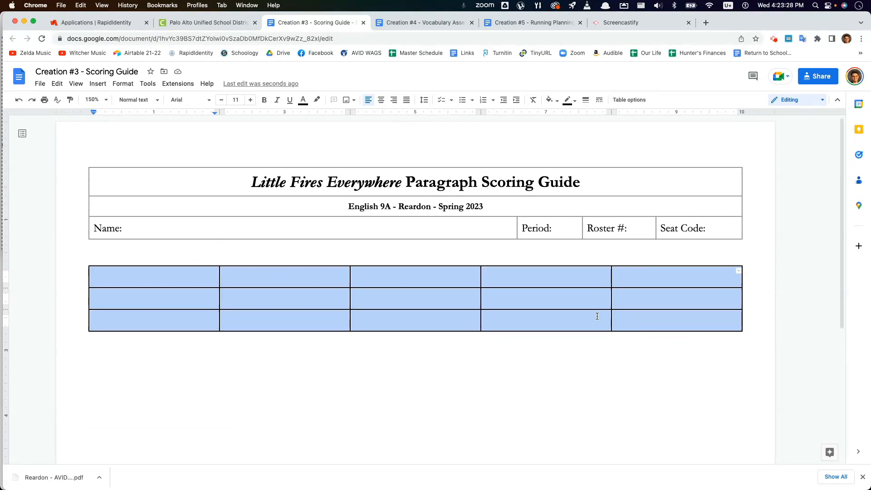
{"action": "left_click", "coordinate": [187, 103]}
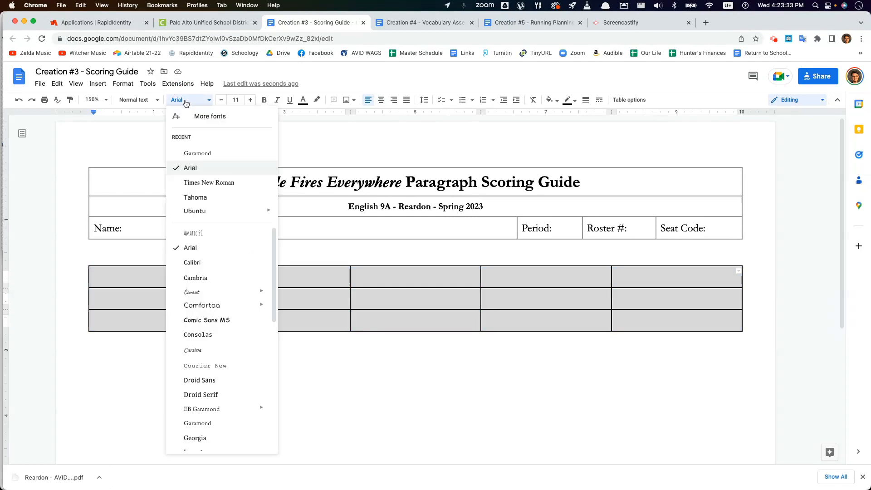
{"action": "left_click", "coordinate": [202, 154]}
{"action": "left_click", "coordinate": [250, 101]}
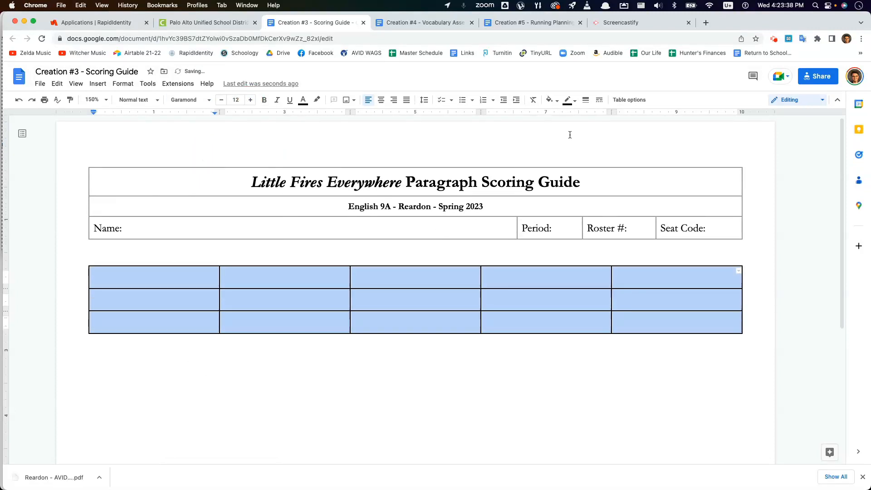
Step: Change the border colour of the whole five-column scoring table to medium grey
{"action": "left_click", "coordinate": [567, 101]}
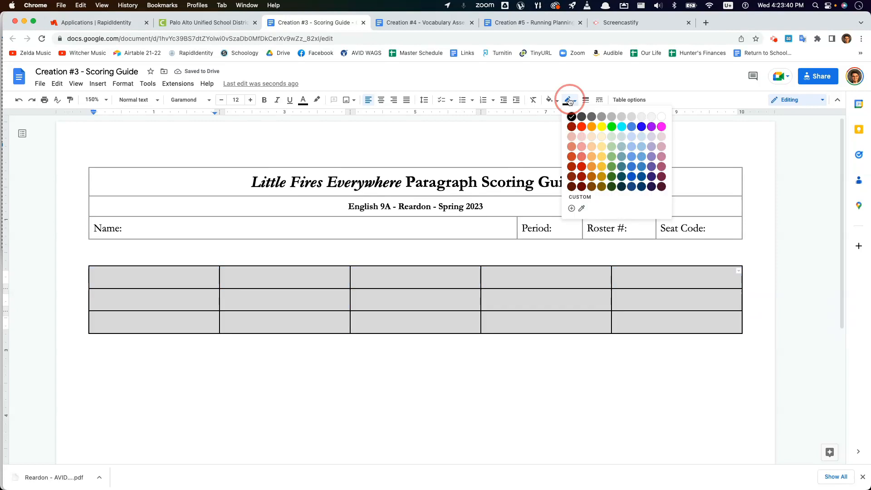
{"action": "left_click", "coordinate": [602, 116]}
{"action": "left_click", "coordinate": [245, 306]}
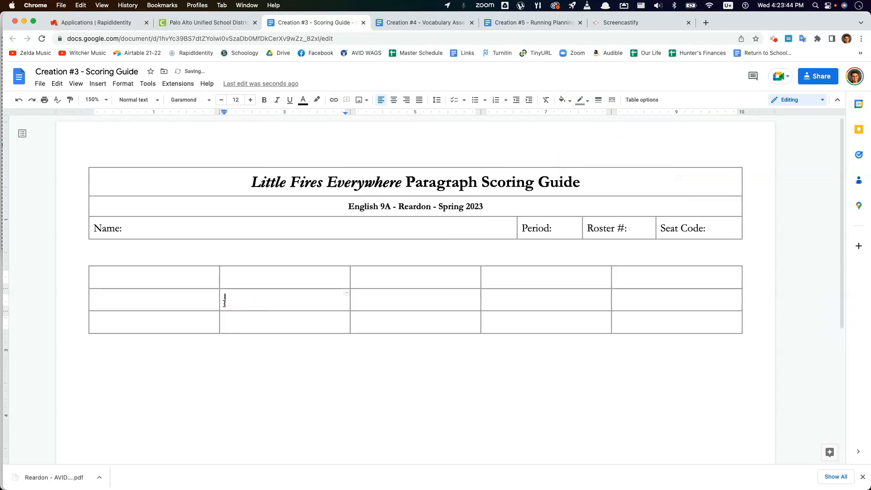
Step: Narrow the scoring table's first column to about 1.5 inches and distribute the other four columns evenly
{"action": "left_click_drag", "start_coordinate": [219, 308], "coordinate": [186, 305]}
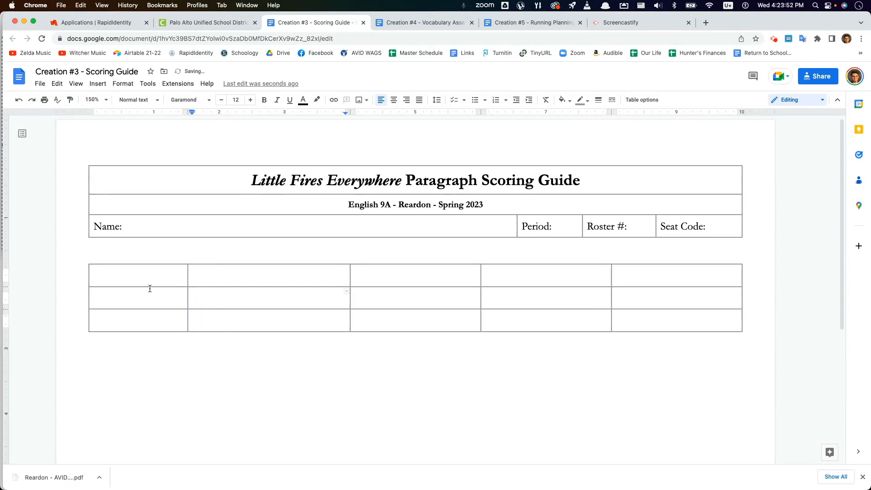
{"action": "left_click", "coordinate": [272, 269]}
{"action": "left_click", "coordinate": [236, 277]}
{"action": "left_click_drag", "start_coordinate": [281, 273], "coordinate": [636, 318]}
{"action": "left_click", "coordinate": [305, 275]}
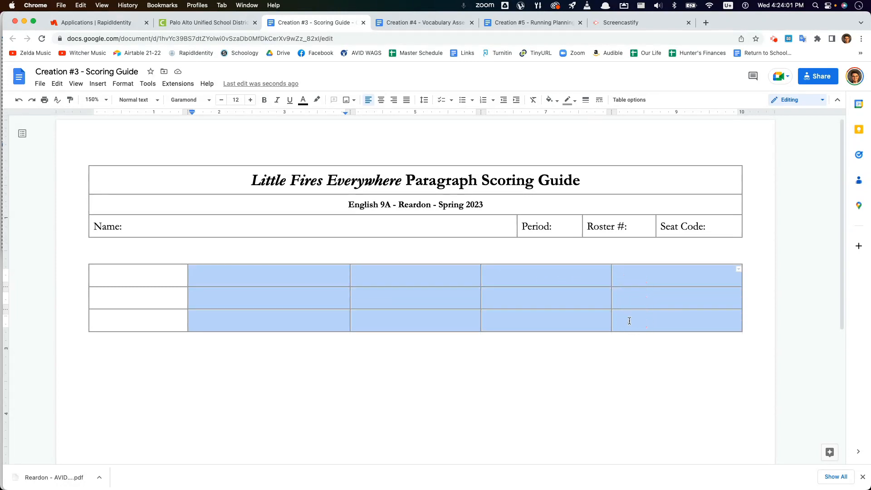
{"action": "right_click", "coordinate": [537, 321]}
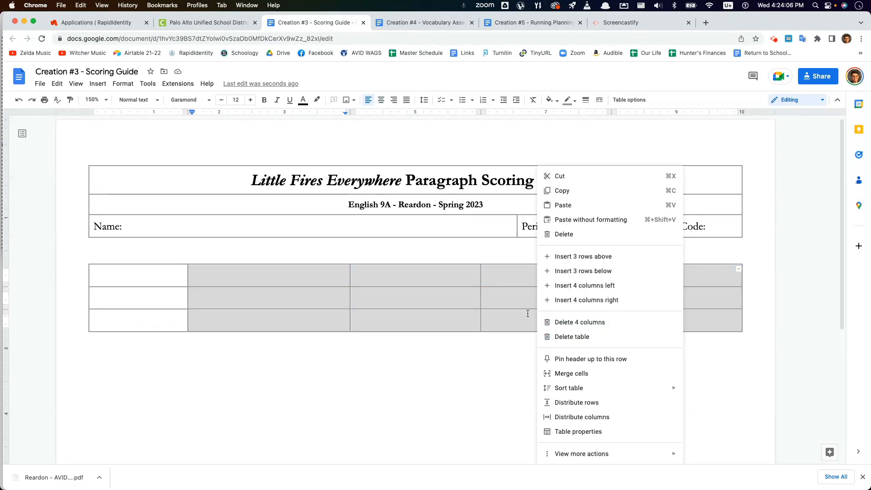
{"action": "left_click", "coordinate": [571, 421]}
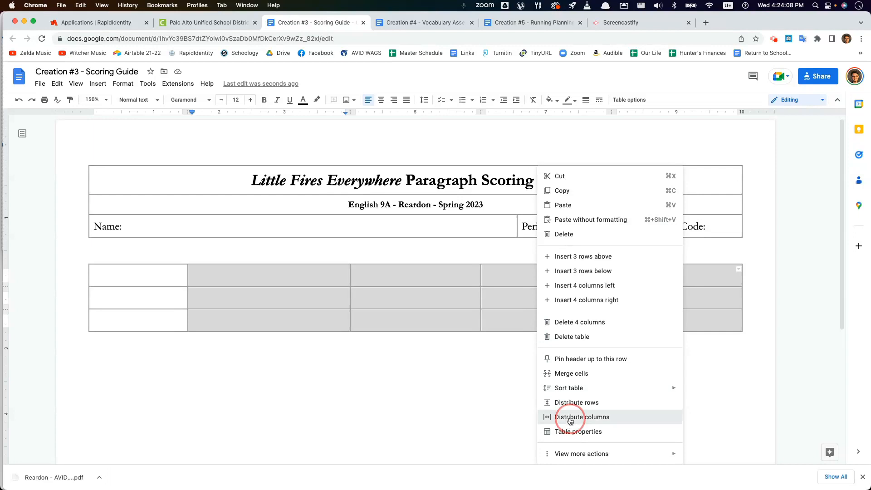
{"action": "left_click", "coordinate": [292, 309]}
{"action": "left_click", "coordinate": [287, 285]}
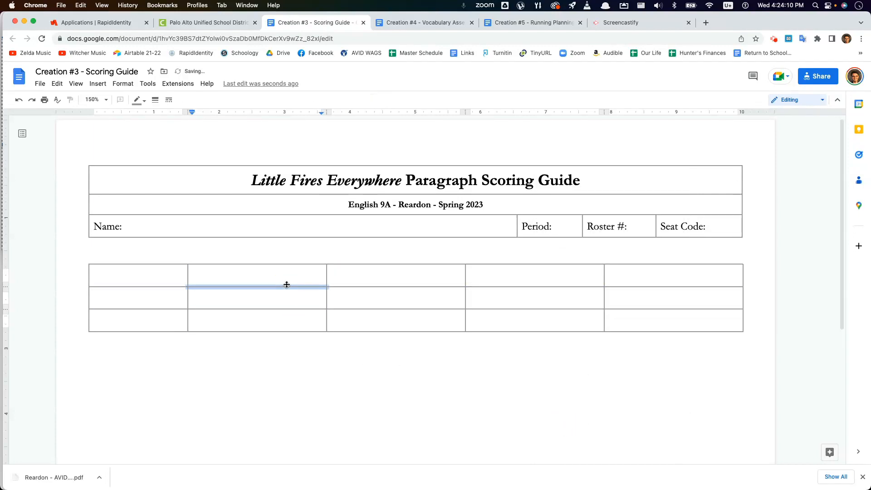
{"action": "left_click", "coordinate": [272, 283]}
Step: Centre-align the text in all cells of the scoring table
{"action": "left_click", "coordinate": [112, 279]}
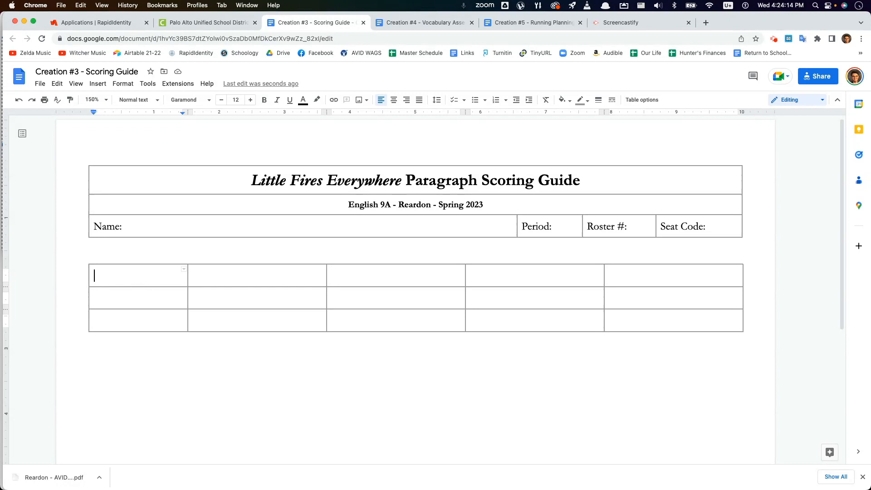
{"action": "left_click_drag", "start_coordinate": [136, 272], "coordinate": [621, 323]}
{"action": "scroll", "coordinate": [588, 299], "scroll_direction": "down", "scroll_amount": 1}
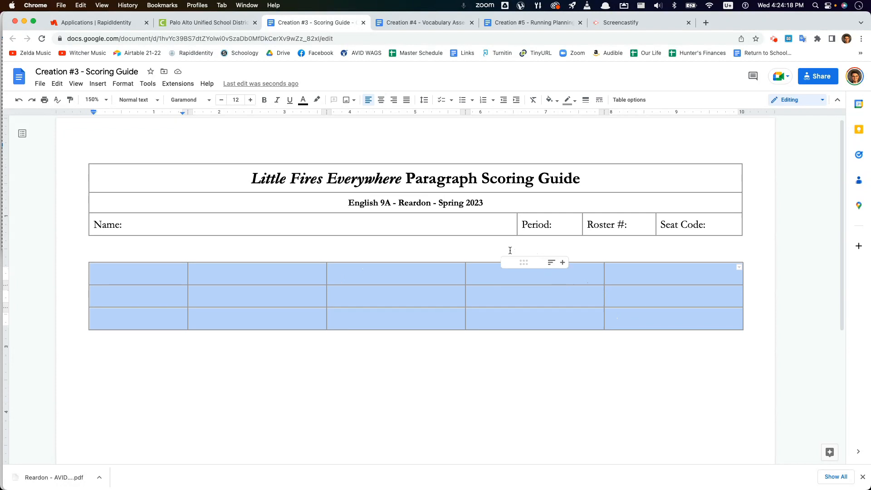
{"action": "left_click", "coordinate": [382, 104]}
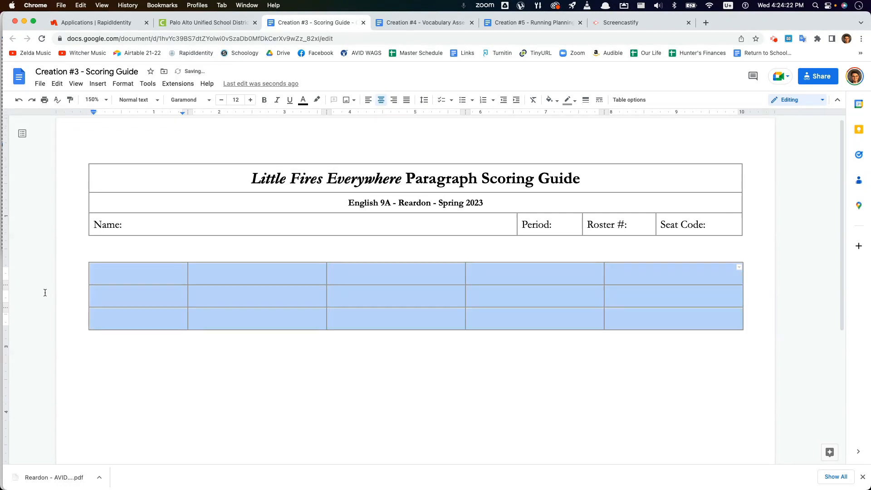
Step: Fill the scoring table's first row with the headings Learning Target, Sophistication, Application, Identification and Insufficient Evidence
{"action": "left_click", "coordinate": [116, 279]}
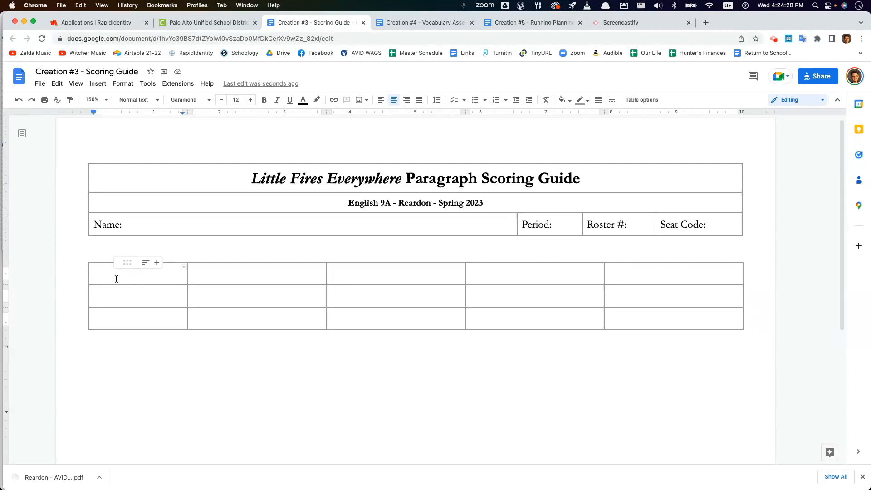
{"action": "type", "text": "Learin"}
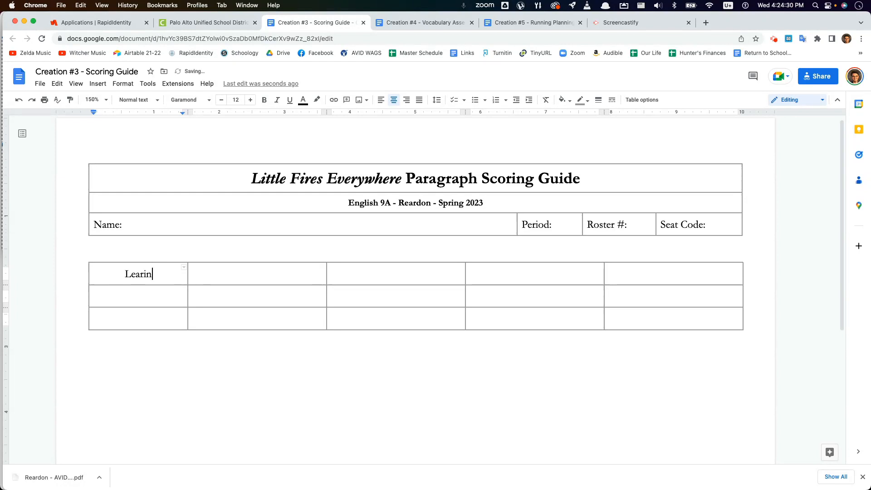
{"action": "key", "text": "BackSpace"}
{"action": "key", "text": "BackSpace"}
{"action": "type", "text": "ning Target"}
{"action": "key", "text": "Tab"}
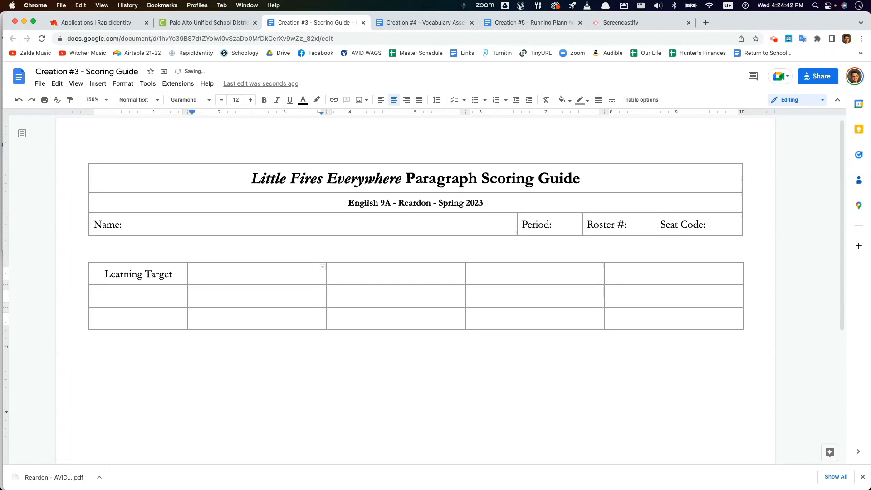
{"action": "type", "text": "Sophistication"}
{"action": "key", "text": "Tab"}
{"action": "type", "text": "Application"}
{"action": "key", "text": "Tab"}
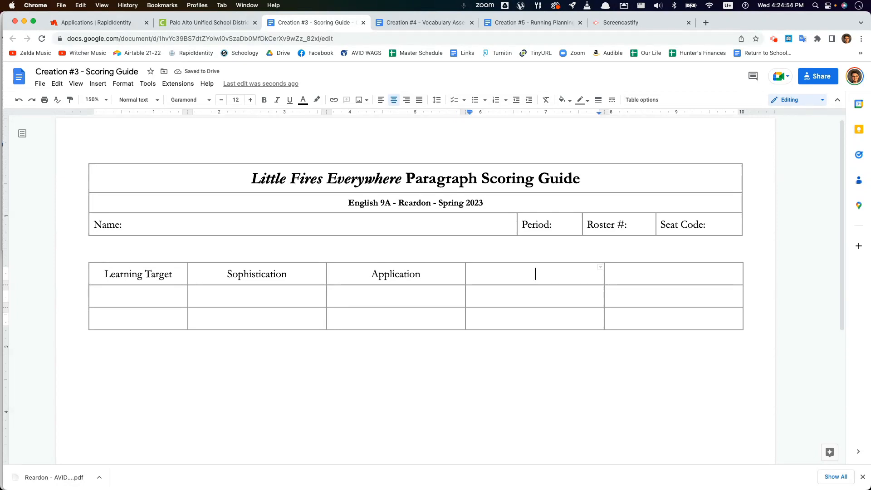
{"action": "type", "text": "Indentification"}
{"action": "key", "text": "Tab"}
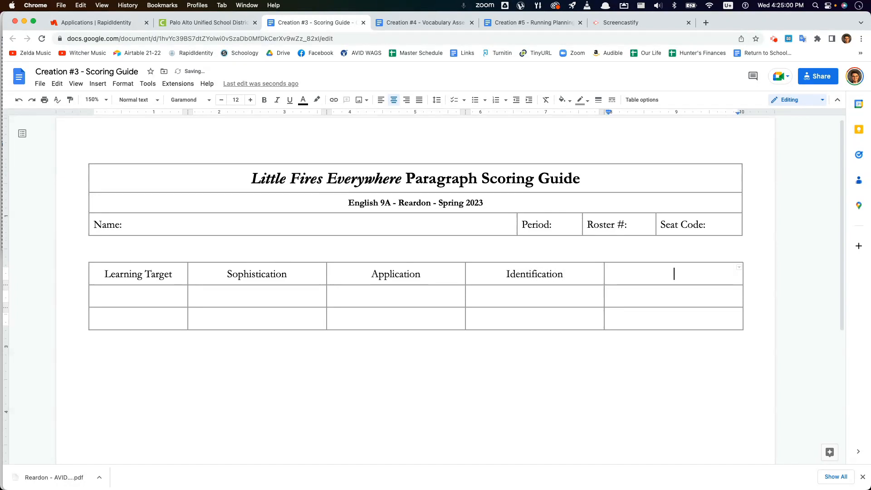
{"action": "type", "text": "Insufficient Evidence"}
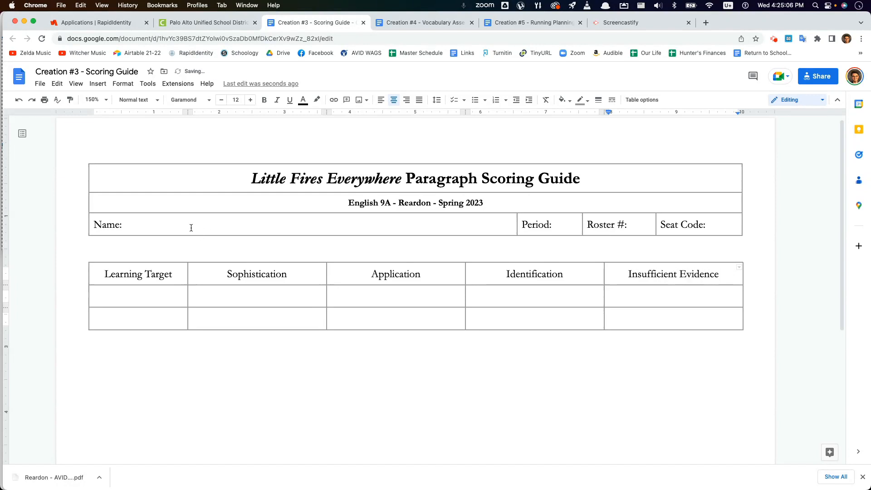
Step: Enter the scores 4, 3, 2 and 1 in the second row below Sophistication, Application, Identification and Insufficient Evidence
{"action": "left_click", "coordinate": [239, 297]}
{"action": "type", "text": "4"}
{"action": "left_click", "coordinate": [387, 300]}
{"action": "type", "text": "3"}
{"action": "left_click", "coordinate": [511, 307]}
{"action": "type", "text": "2"}
{"action": "left_click", "coordinate": [640, 301]}
{"action": "type", "text": "1"}
{"action": "left_click", "coordinate": [258, 297]}
{"action": "left_click", "coordinate": [278, 295]}
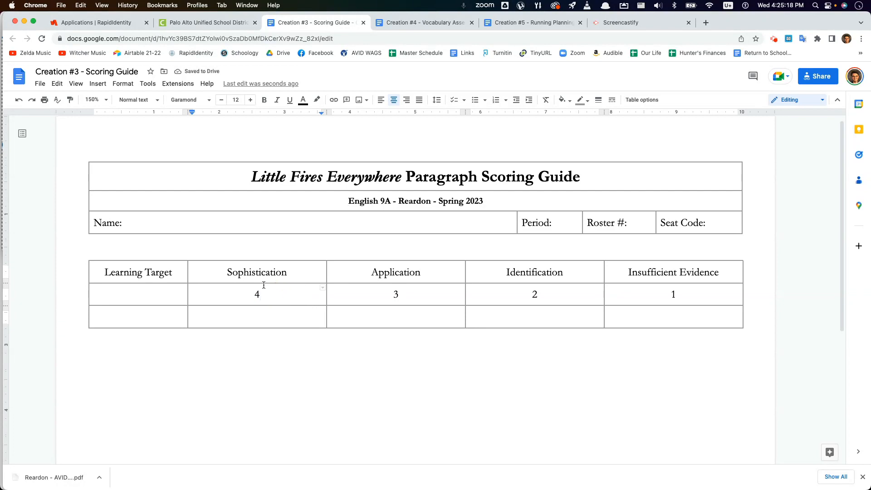
{"action": "left_click", "coordinate": [421, 275]}
{"action": "left_click", "coordinate": [646, 275]}
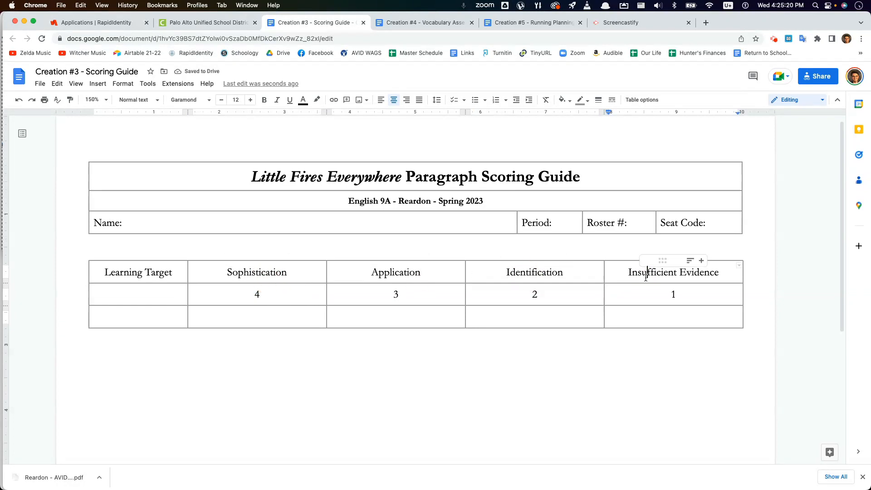
{"action": "left_click", "coordinate": [291, 300]}
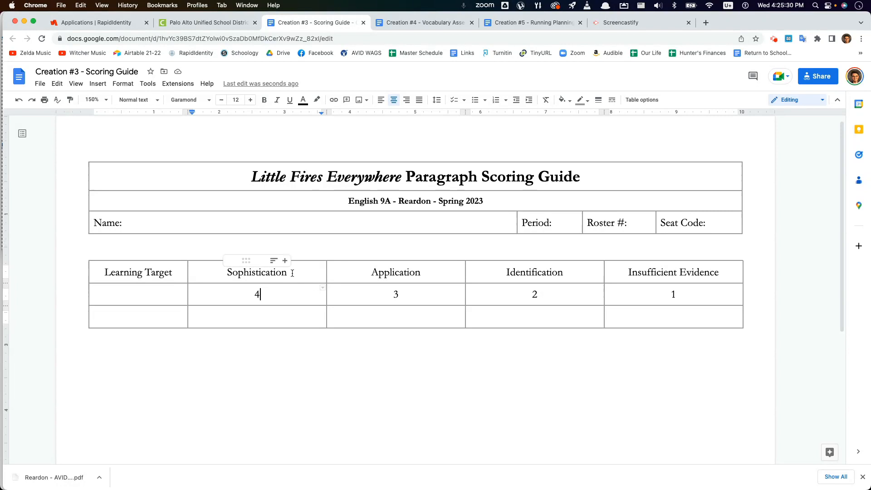
{"action": "left_click", "coordinate": [268, 296]}
Step: Merge the Learning Target cell with the empty cell directly below it
{"action": "left_click", "coordinate": [136, 296]}
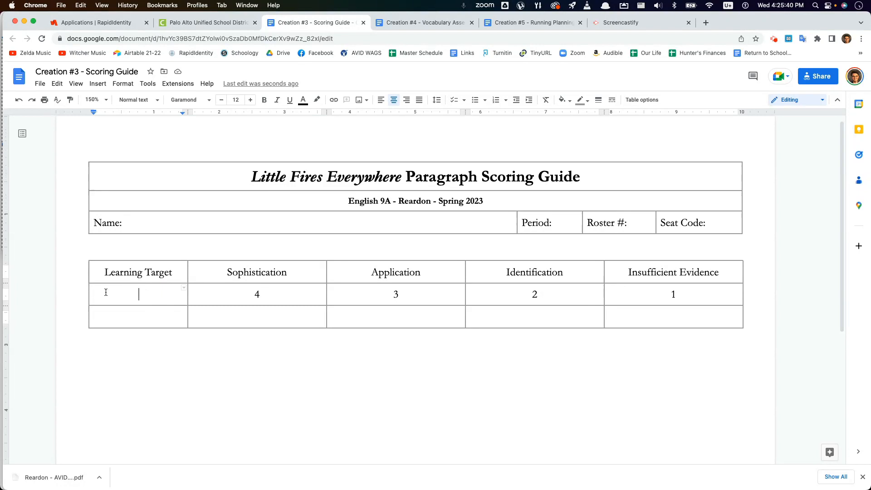
{"action": "left_click", "coordinate": [142, 271]}
{"action": "left_click_drag", "start_coordinate": [130, 268], "coordinate": [131, 287]}
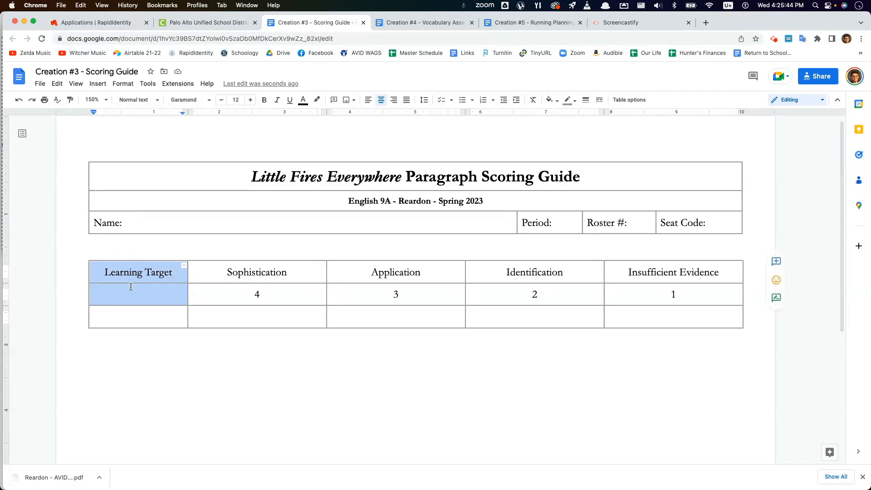
{"action": "right_click", "coordinate": [131, 289]}
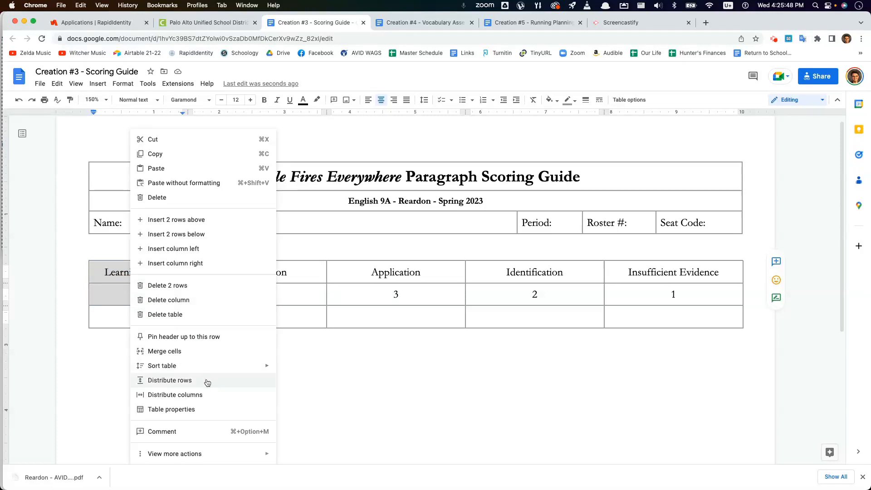
{"action": "left_click", "coordinate": [194, 352]}
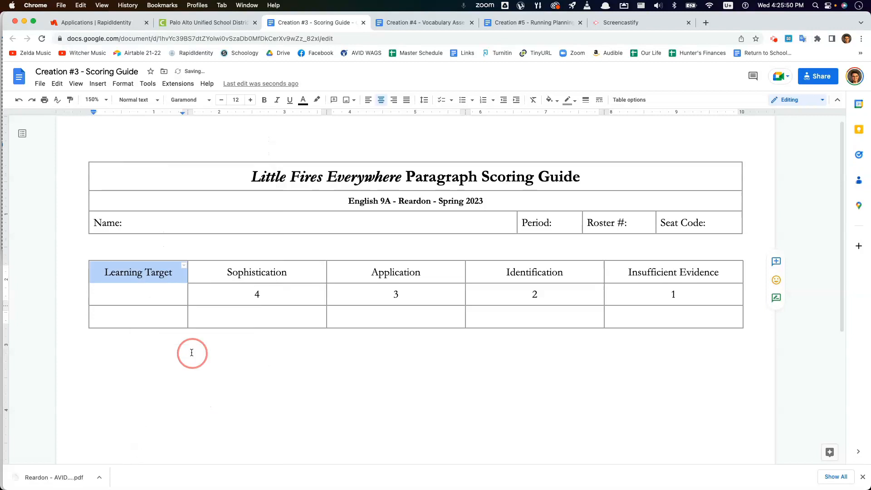
{"action": "left_click", "coordinate": [152, 272]}
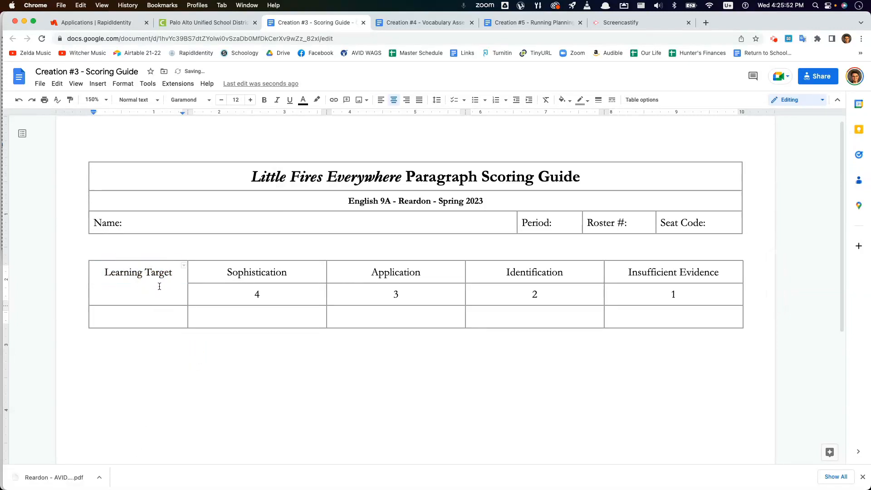
Step: Set the vertical alignment of the merged Learning Target cell to Middle
{"action": "left_click", "coordinate": [132, 287]}
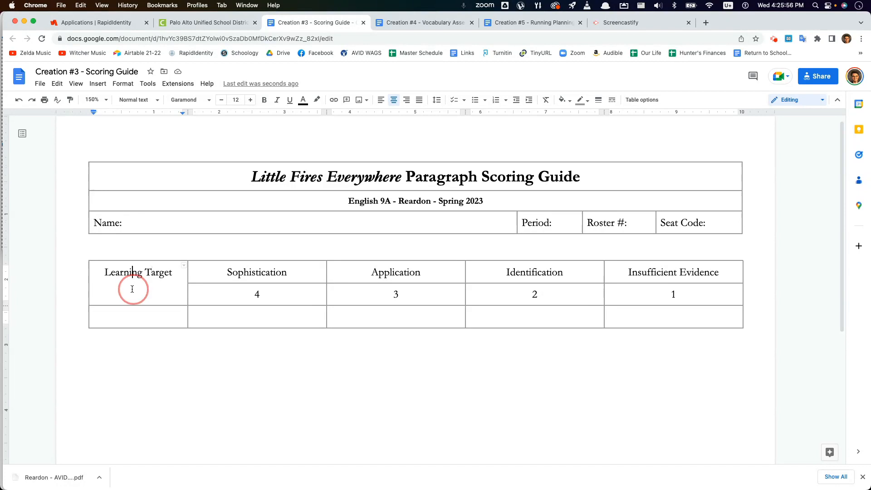
{"action": "left_click", "coordinate": [131, 279]}
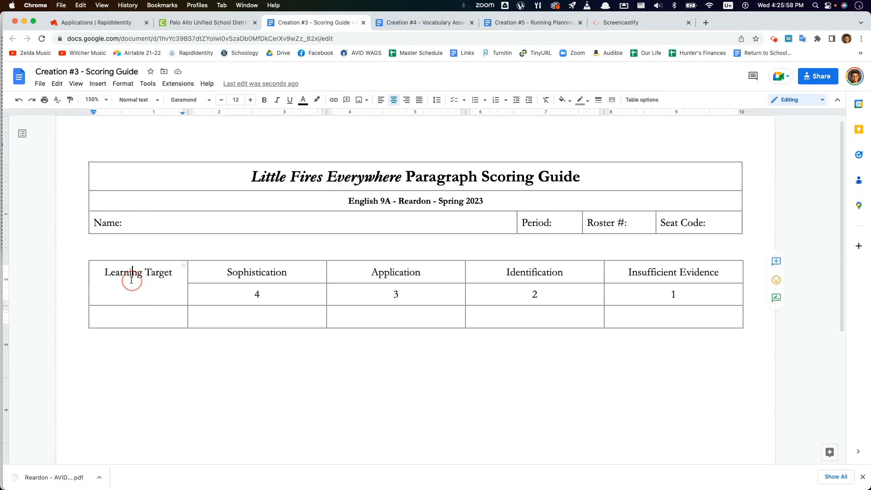
{"action": "right_click", "coordinate": [129, 279]}
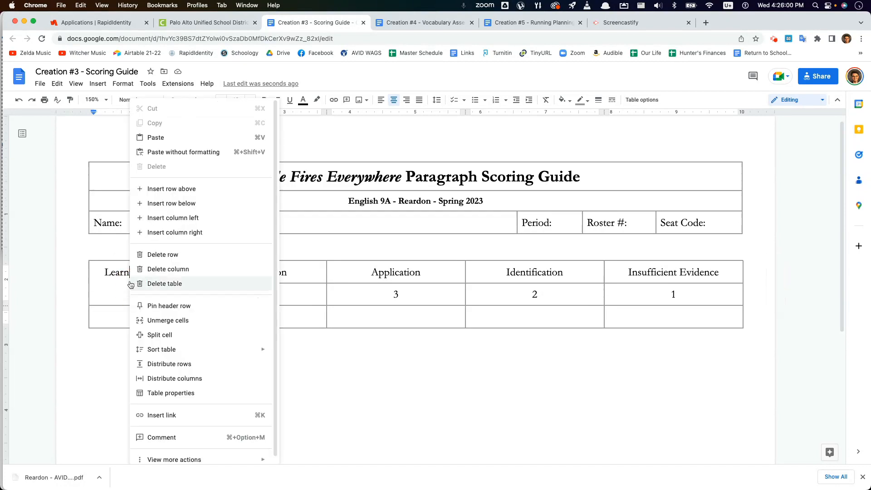
{"action": "left_click", "coordinate": [172, 392]}
{"action": "left_click", "coordinate": [772, 188]}
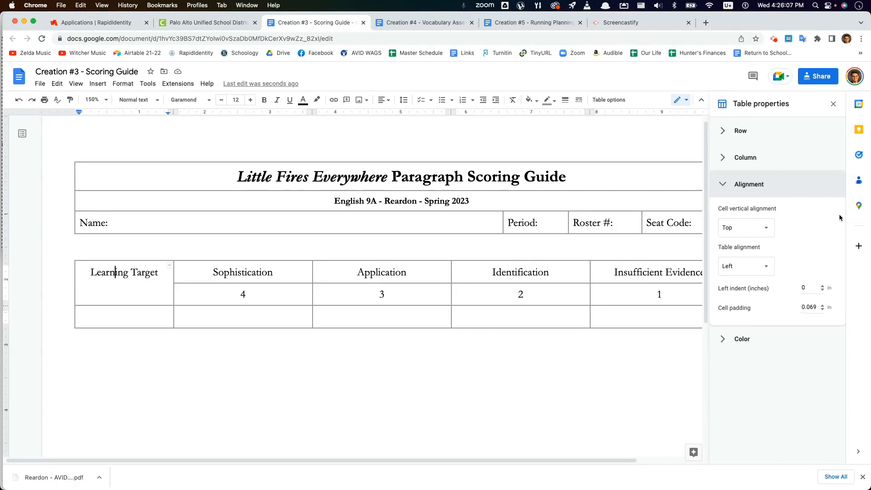
{"action": "left_click", "coordinate": [764, 227]}
{"action": "left_click", "coordinate": [754, 240]}
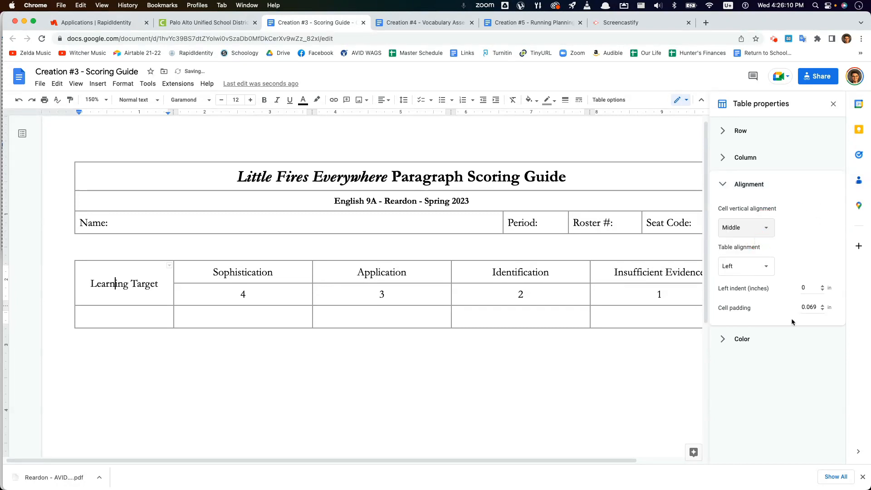
{"action": "left_click", "coordinate": [833, 104]}
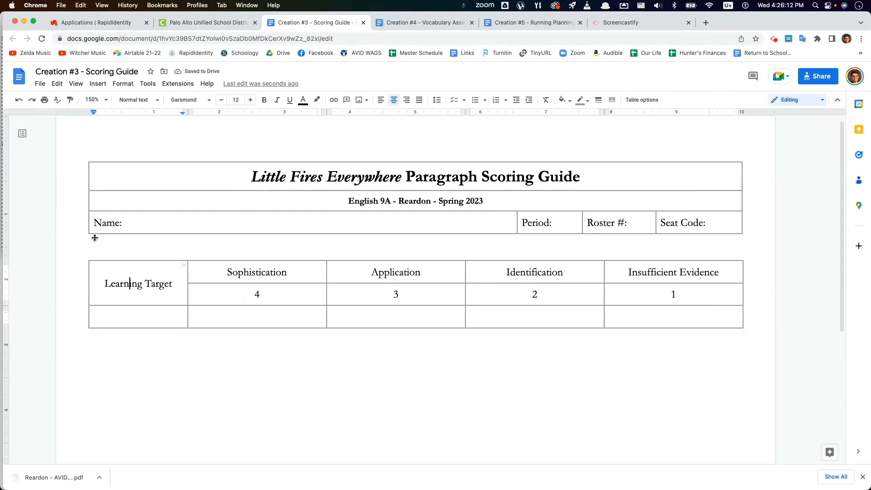
Step: Delete the extra blank line directly above the scoring table
{"action": "left_click", "coordinate": [174, 292]}
{"action": "left_click", "coordinate": [178, 250]}
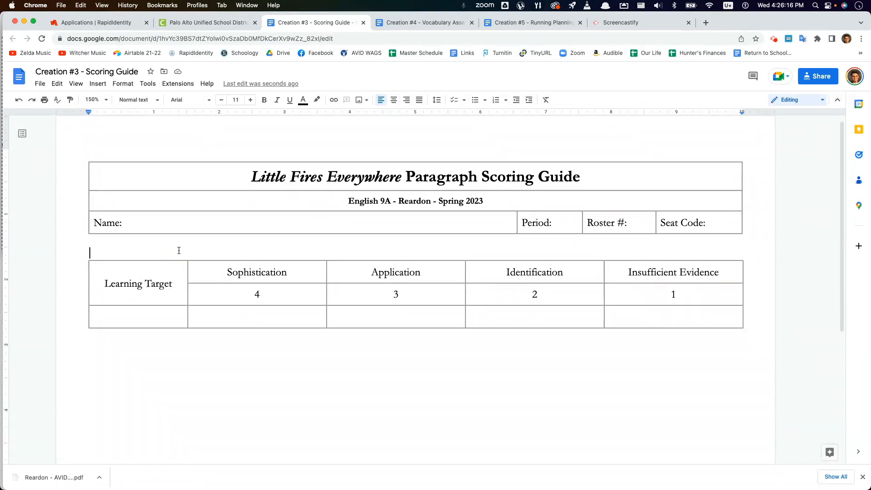
{"action": "key", "text": "BackSpace"}
Step: Make the Learning Target heading bold
{"action": "left_click_drag", "start_coordinate": [177, 271], "coordinate": [104, 270]}
{"action": "key", "text": "super+b"}
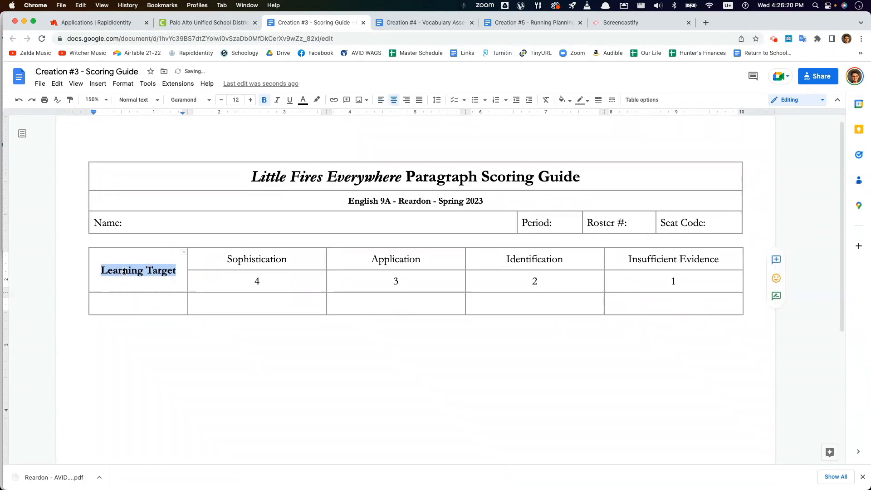
{"action": "left_click", "coordinate": [145, 309]}
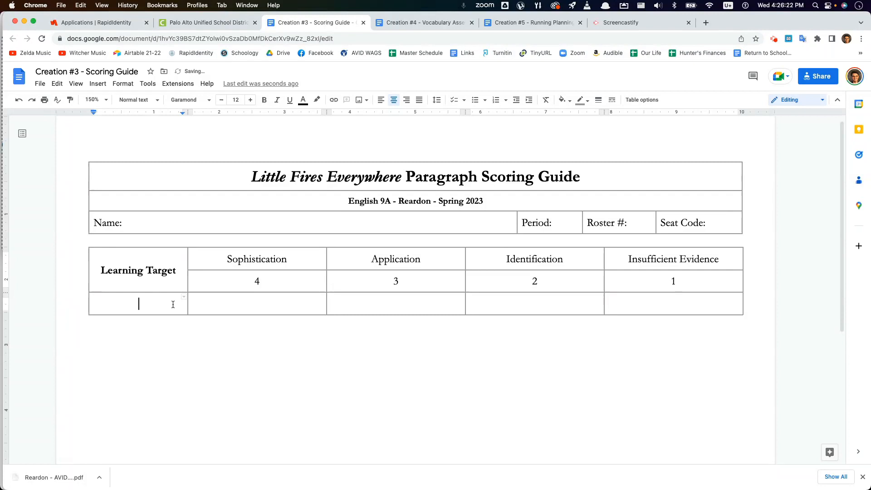
{"action": "left_click_drag", "start_coordinate": [156, 303], "coordinate": [653, 308]}
{"action": "left_click", "coordinate": [623, 307]}
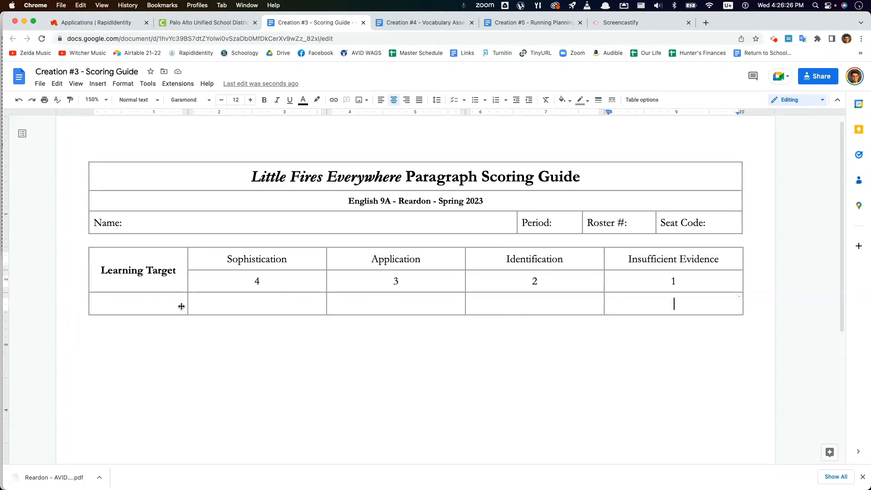
{"action": "double_click", "coordinate": [141, 307]}
{"action": "left_click", "coordinate": [145, 308]}
{"action": "scroll", "coordinate": [146, 305], "scroll_direction": "down", "scroll_amount": 2}
{"action": "left_click", "coordinate": [140, 259]}
Step: Set a minimum row height of 3 in for the empty row below the score numbers
{"action": "left_click_drag", "start_coordinate": [139, 259], "coordinate": [612, 253]}
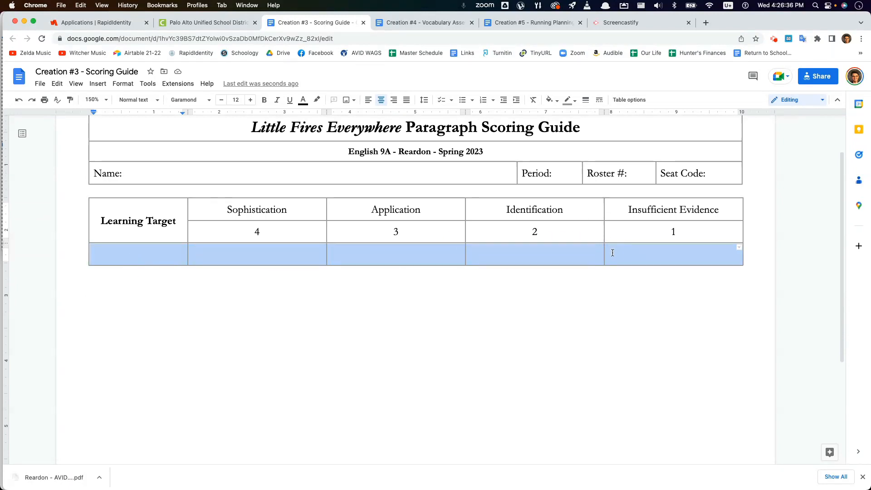
{"action": "right_click", "coordinate": [486, 252]}
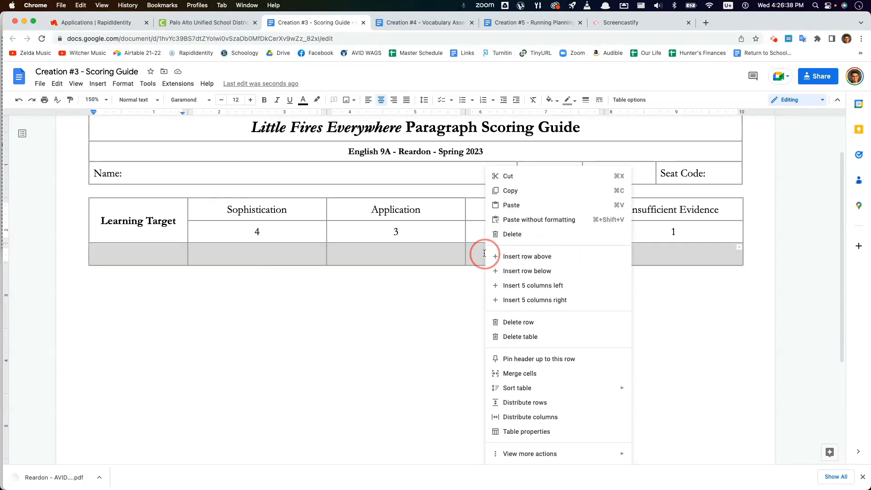
{"action": "left_click", "coordinate": [551, 432]}
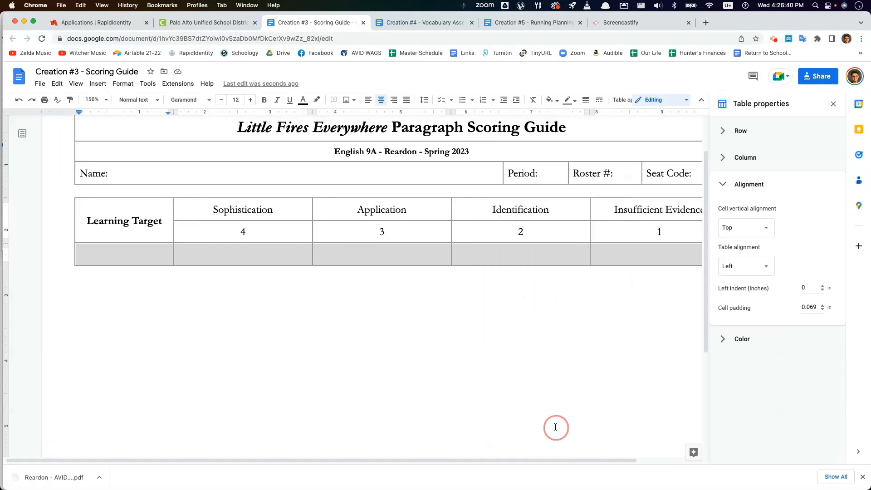
{"action": "left_click", "coordinate": [758, 186]}
{"action": "left_click", "coordinate": [766, 136]}
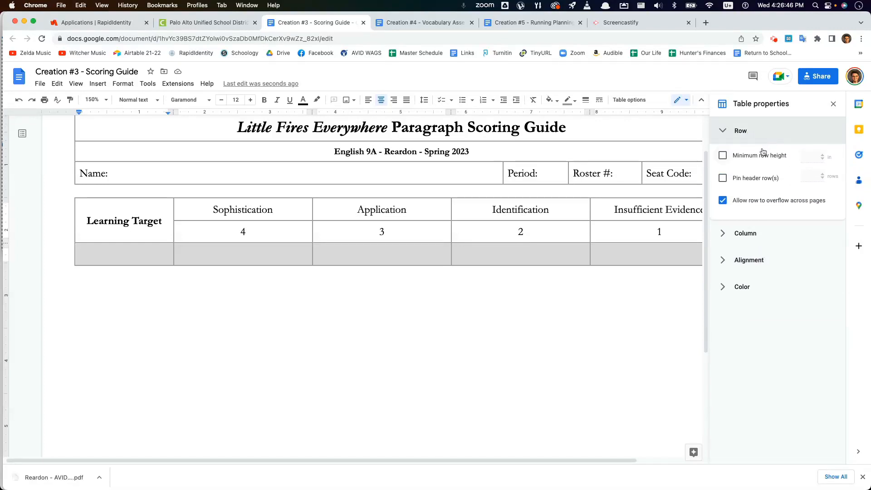
{"action": "left_click", "coordinate": [761, 156]}
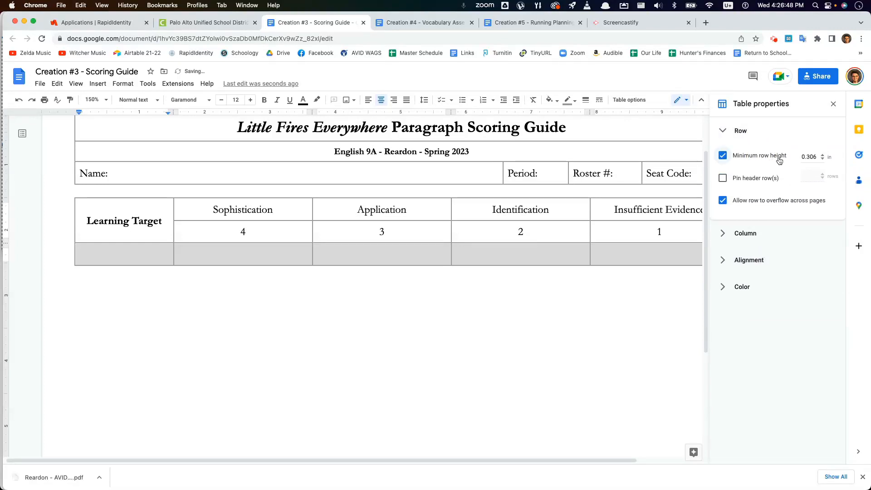
{"action": "left_click", "coordinate": [811, 157]}
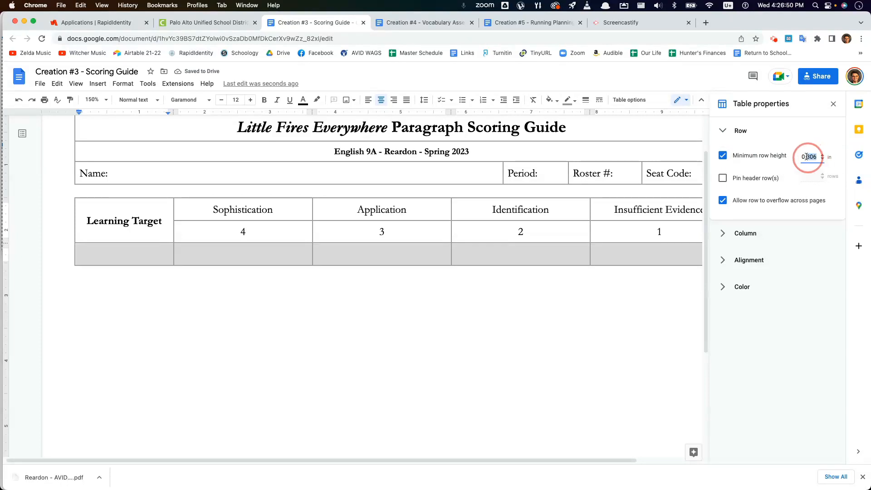
{"action": "type", "text": "3"}
{"action": "left_click", "coordinate": [438, 357]}
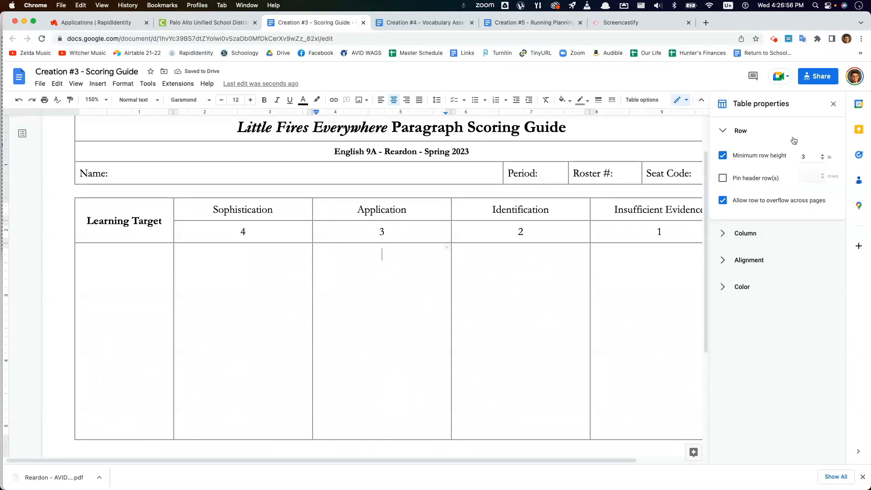
Step: Enter the sample text "Type here" in the Sophistication cell below score 4
{"action": "left_click", "coordinate": [223, 279]}
{"action": "left_click", "coordinate": [344, 289]}
{"action": "left_click", "coordinate": [297, 291]}
{"action": "type", "text": "Type here"}
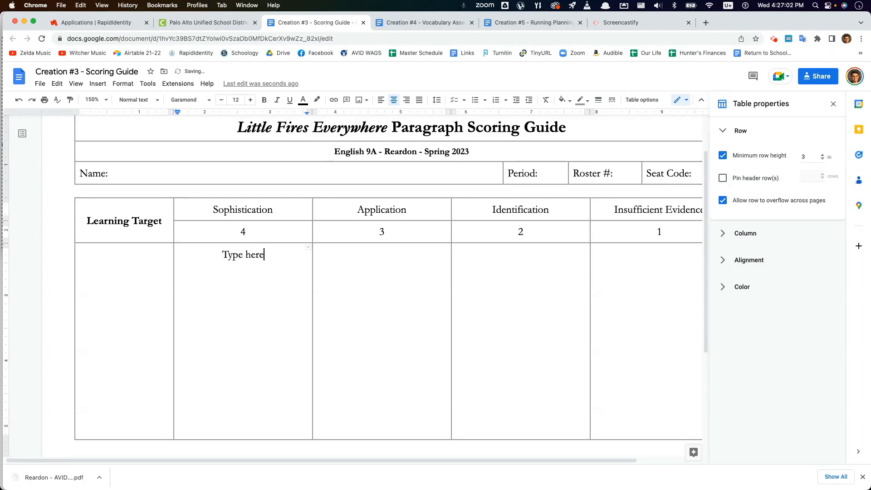
{"action": "left_click", "coordinate": [256, 257]}
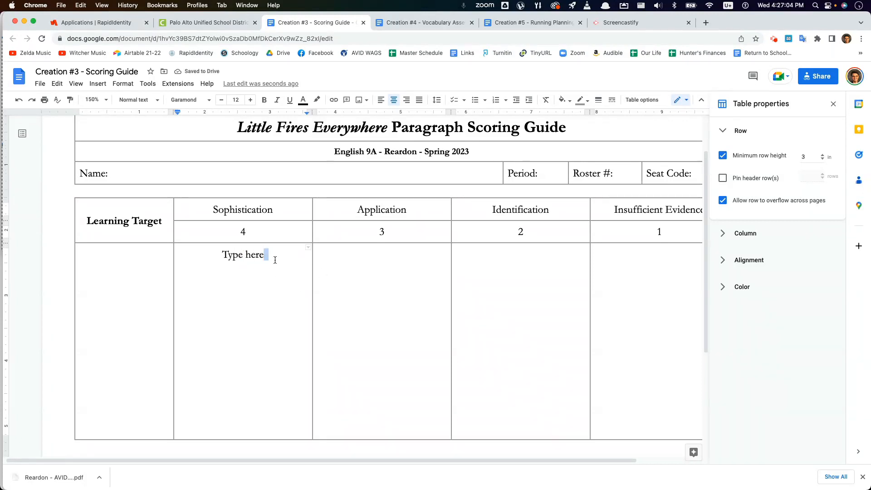
{"action": "left_click_drag", "start_coordinate": [263, 254], "coordinate": [222, 254]}
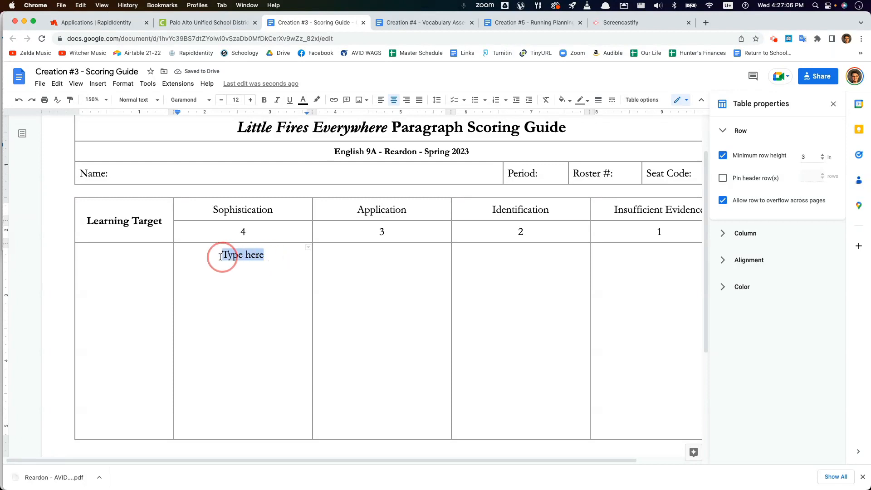
{"action": "key", "text": "Right"}
{"action": "left_click", "coordinate": [264, 258]}
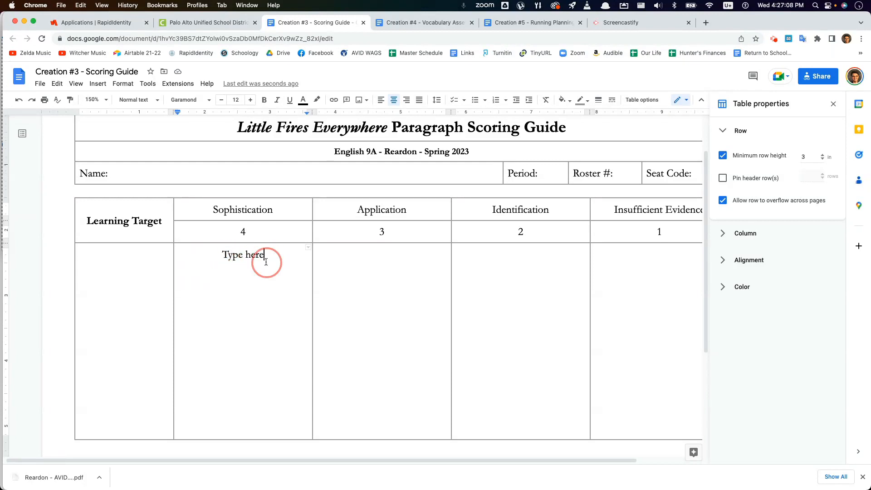
Step: Delete the sample text from the cell below score 4 and left-align that cell
{"action": "left_click_drag", "start_coordinate": [271, 257], "coordinate": [222, 263]}
{"action": "key", "text": "BackSpace"}
{"action": "key", "text": "super+shift+l"}
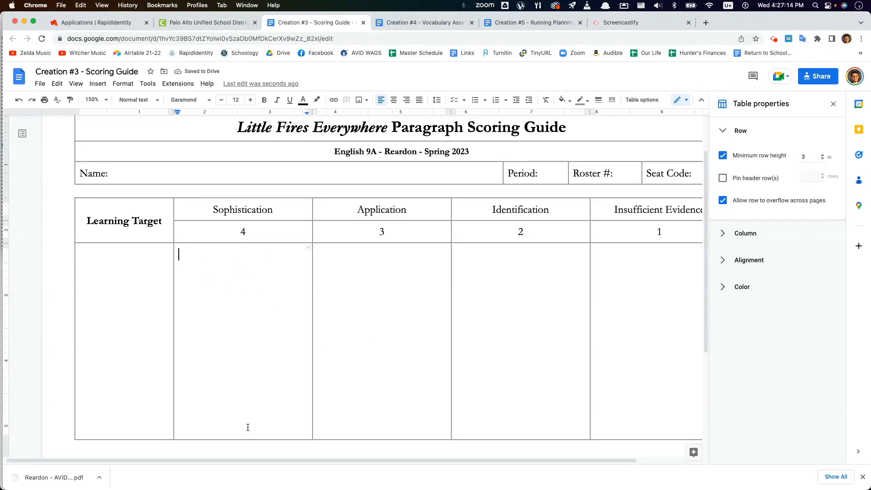
Step: Enter "I can…." in the first Learning Target cell and "I…." in the cell below score 4
{"action": "left_click", "coordinate": [131, 321]}
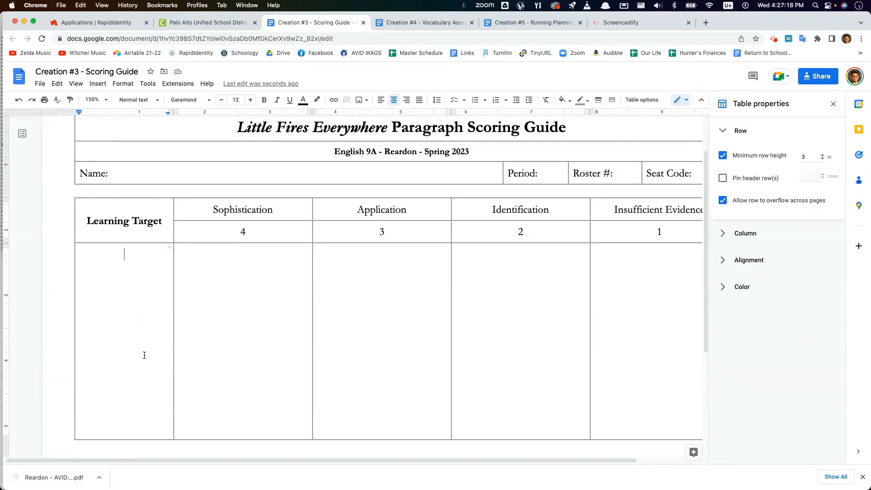
{"action": "type", "text": "I can...."}
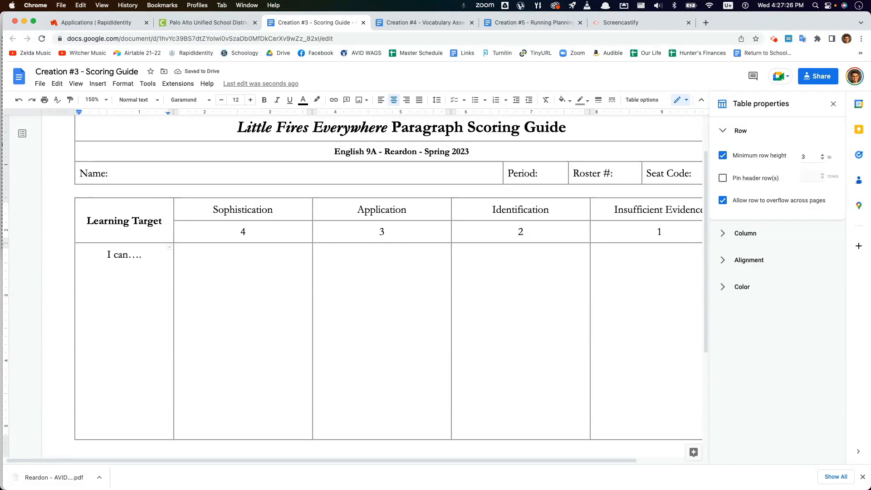
{"action": "left_click", "coordinate": [252, 396]}
{"action": "type", "text": "I...."}
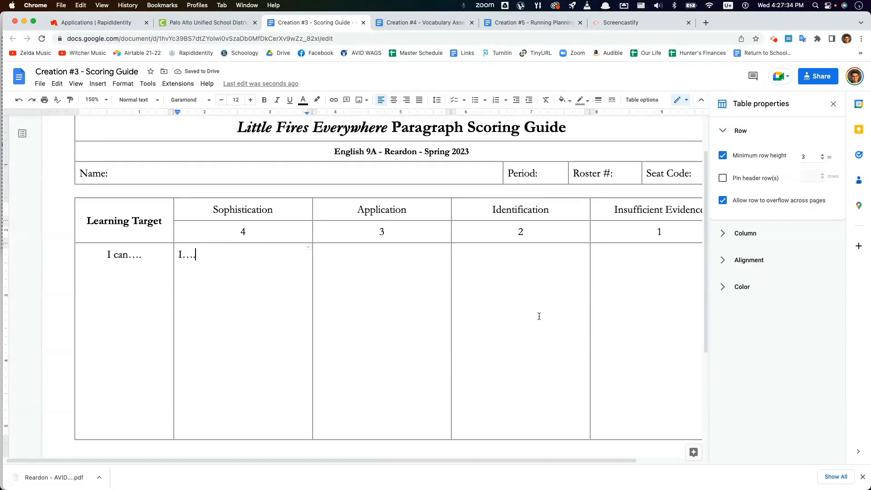
Step: Close the table properties
{"action": "left_click", "coordinate": [350, 287]}
{"action": "left_click", "coordinate": [685, 286]}
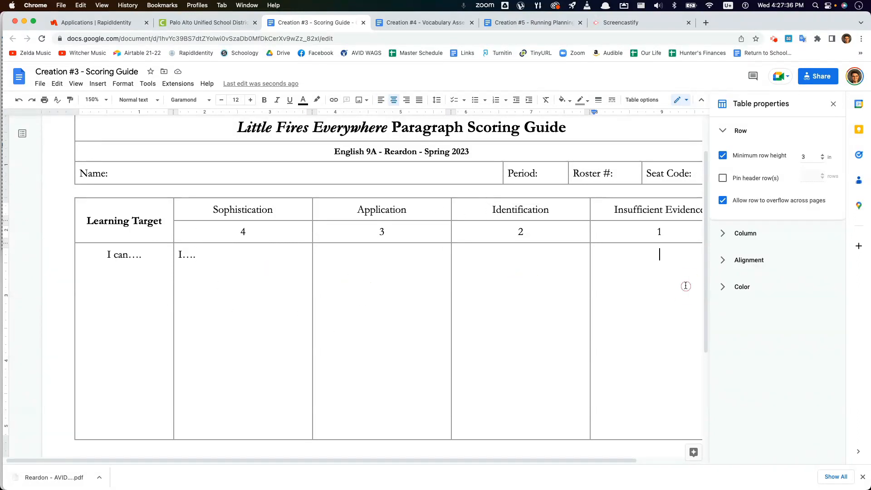
{"action": "left_click", "coordinate": [833, 103]}
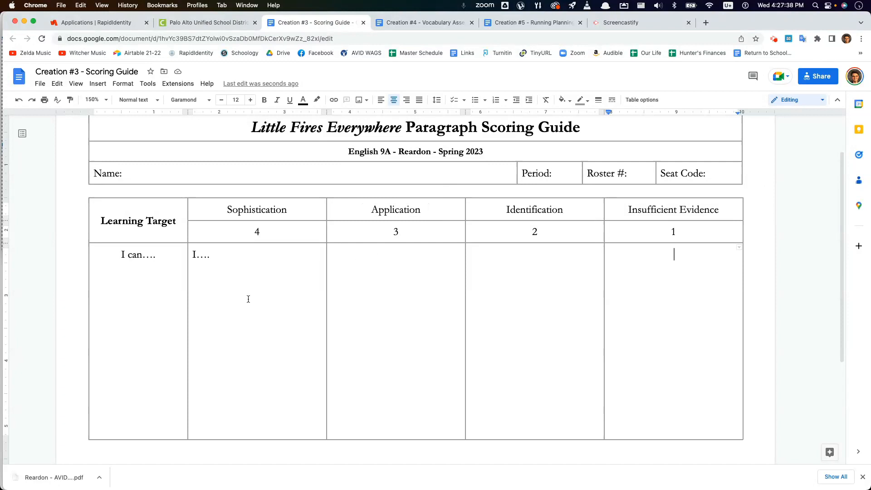
Step: Delete the "I…." text from the cell below score 4
{"action": "scroll", "coordinate": [268, 281], "scroll_direction": "down", "scroll_amount": 1}
{"action": "left_click", "coordinate": [262, 259]}
{"action": "scroll", "coordinate": [255, 266], "scroll_direction": "up", "scroll_amount": 1}
{"action": "double_click", "coordinate": [200, 265]}
{"action": "left_click", "coordinate": [239, 277]}
{"action": "left_click_drag", "start_coordinate": [239, 277], "coordinate": [196, 266]}
{"action": "key", "text": "BackSpace"}
{"action": "left_click", "coordinate": [141, 265]}
{"action": "left_click", "coordinate": [186, 263]}
{"action": "left_click", "coordinate": [212, 287]}
{"action": "scroll", "coordinate": [236, 273], "scroll_direction": "down", "scroll_amount": 5}
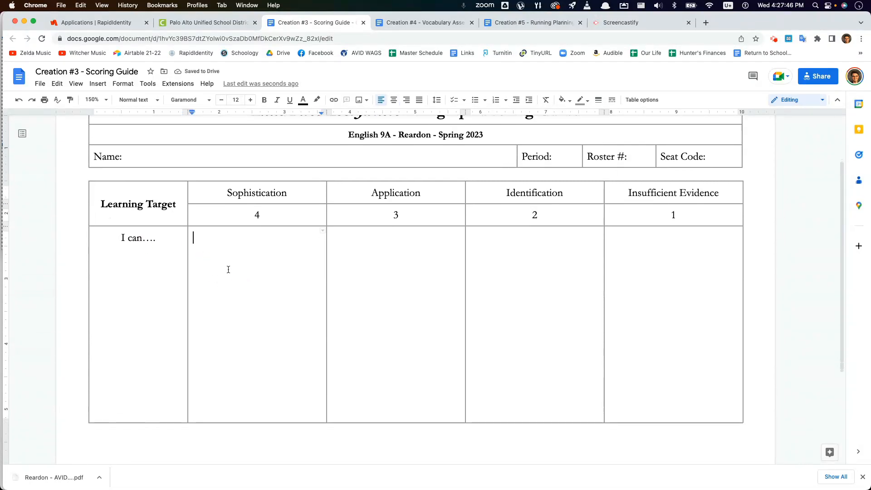
{"action": "scroll", "coordinate": [215, 291], "scroll_direction": "up", "scroll_amount": 5}
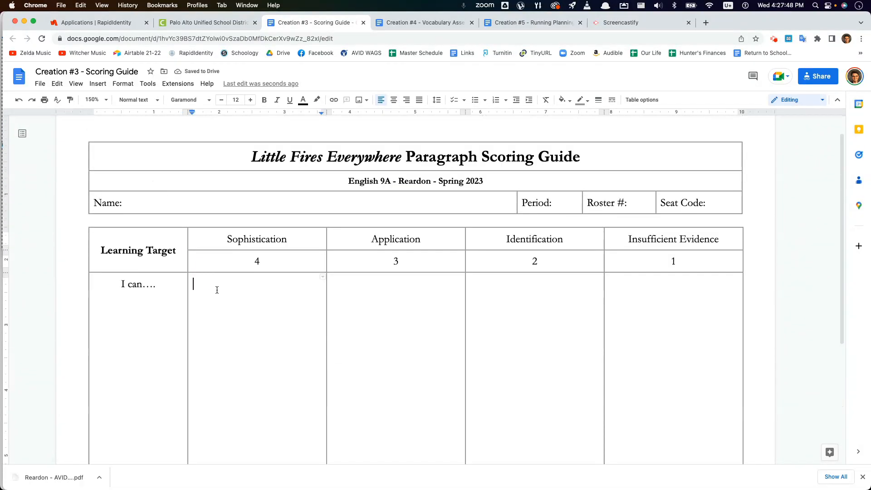
Step: Insert a new row below the "I can…." row of the scoring table
{"action": "left_click", "coordinate": [107, 100]}
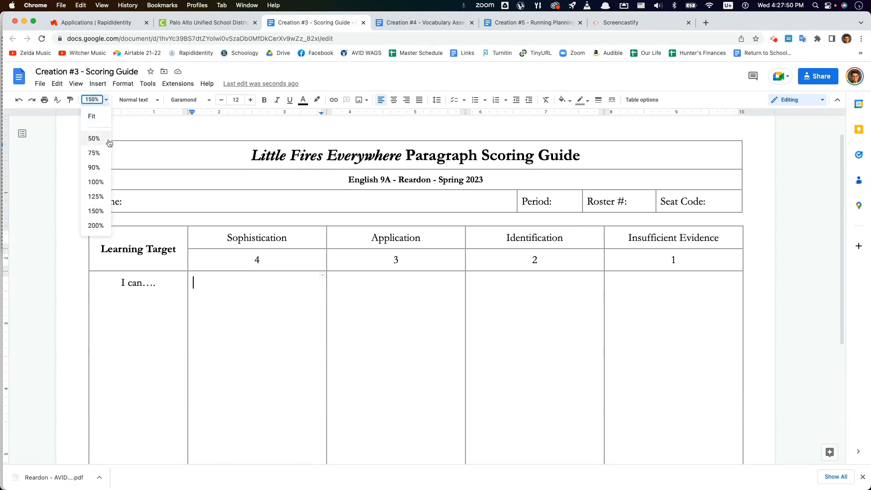
{"action": "left_click", "coordinate": [97, 182]}
{"action": "scroll", "coordinate": [308, 297], "scroll_direction": "down", "scroll_amount": 1}
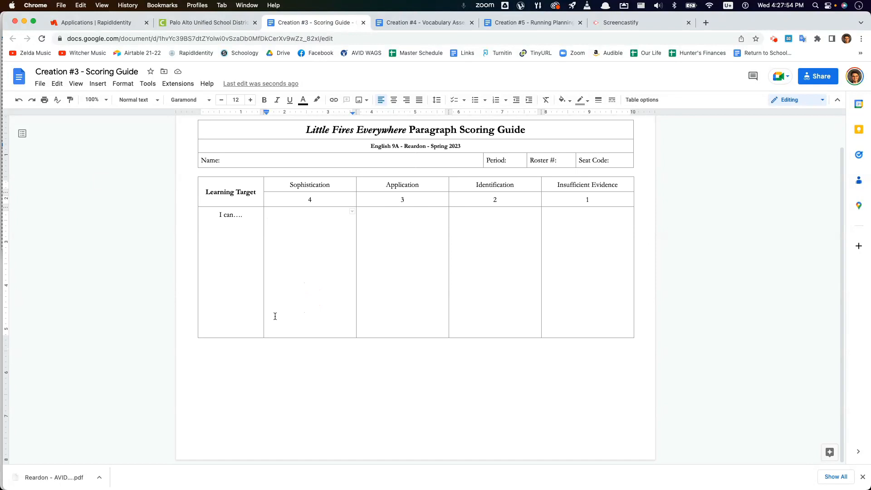
{"action": "right_click", "coordinate": [277, 256]}
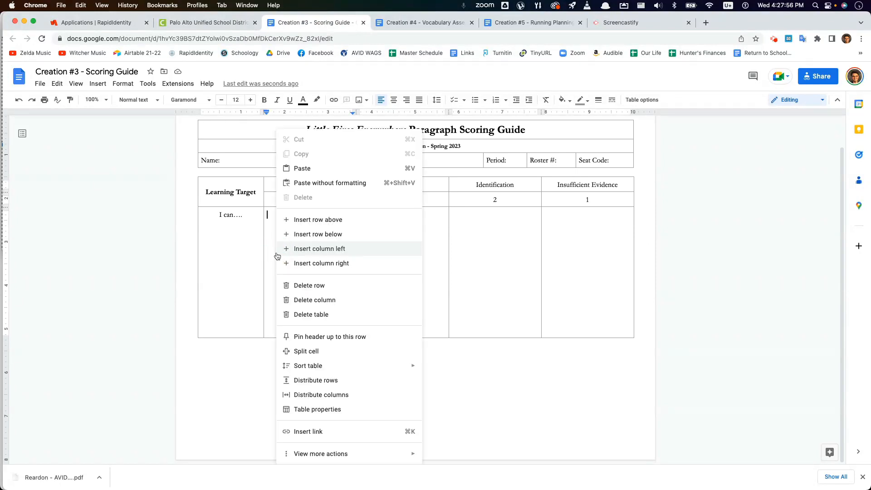
{"action": "left_click", "coordinate": [312, 233]}
{"action": "scroll", "coordinate": [315, 323], "scroll_direction": "down", "scroll_amount": 7}
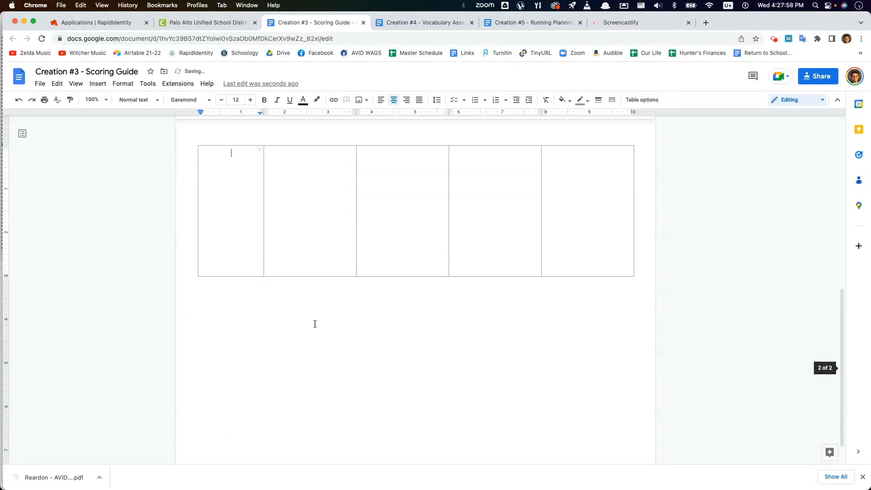
{"action": "scroll", "coordinate": [289, 325], "scroll_direction": "up", "scroll_amount": 3}
{"action": "scroll", "coordinate": [290, 357], "scroll_direction": "up", "scroll_amount": 6}
{"action": "scroll", "coordinate": [286, 355], "scroll_direction": "down", "scroll_amount": 4}
{"action": "scroll", "coordinate": [281, 351], "scroll_direction": "up", "scroll_amount": 2}
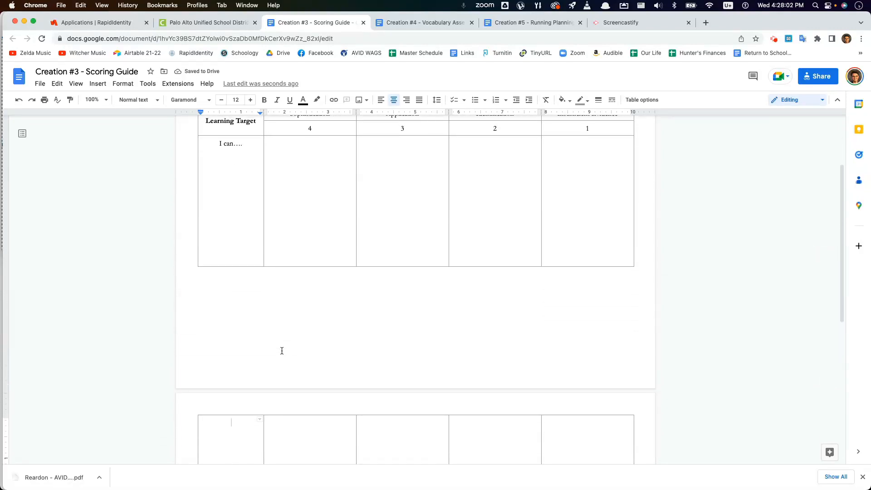
Step: Set the minimum height of the two scoring rows to 2.5 in, adjust it to 2.6 in, and close the table properties
{"action": "left_click_drag", "start_coordinate": [244, 172], "coordinate": [579, 354]}
{"action": "scroll", "coordinate": [564, 350], "scroll_direction": "up", "scroll_amount": 2}
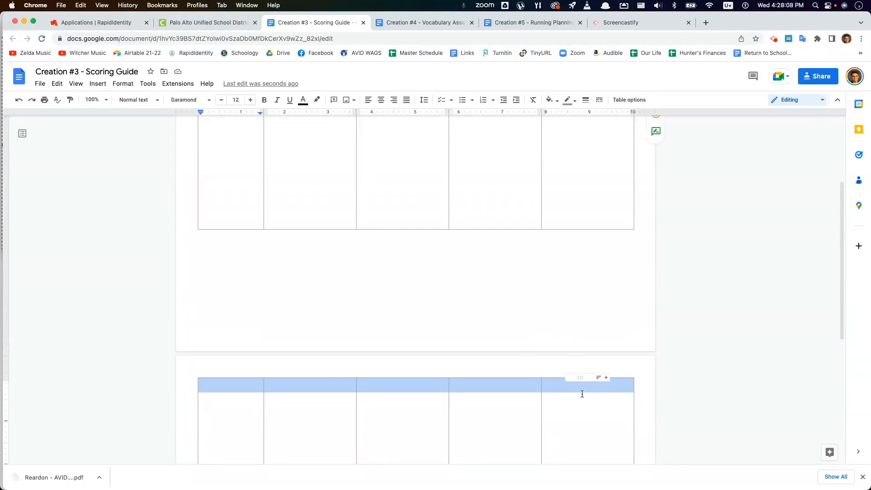
{"action": "scroll", "coordinate": [578, 391], "scroll_direction": "up", "scroll_amount": 5}
{"action": "right_click", "coordinate": [551, 275]}
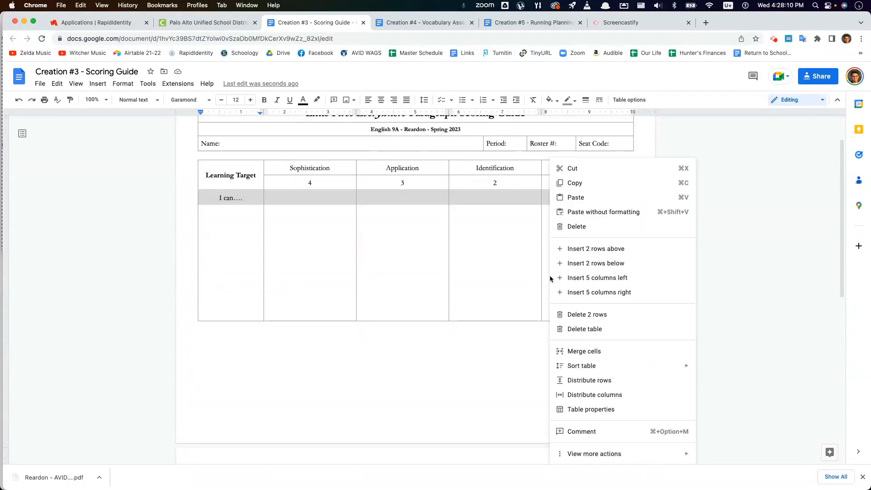
{"action": "left_click", "coordinate": [590, 409]}
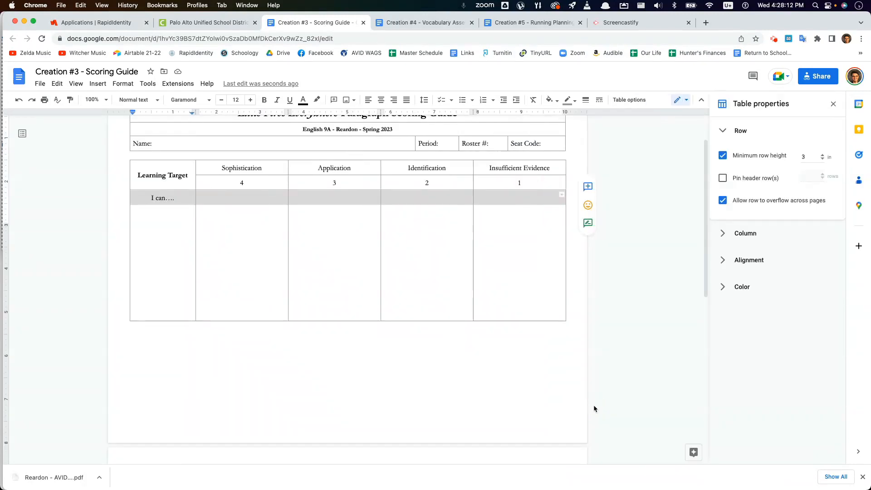
{"action": "left_click", "coordinate": [799, 156]}
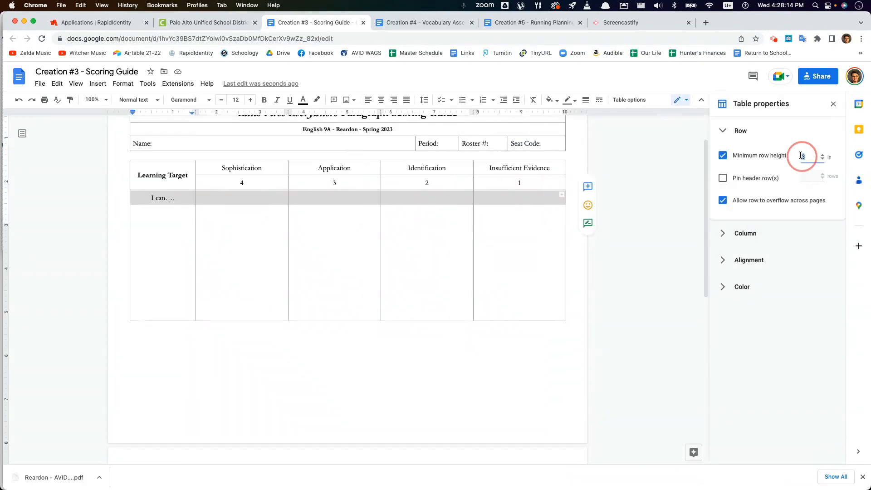
{"action": "type", "text": "2.5"}
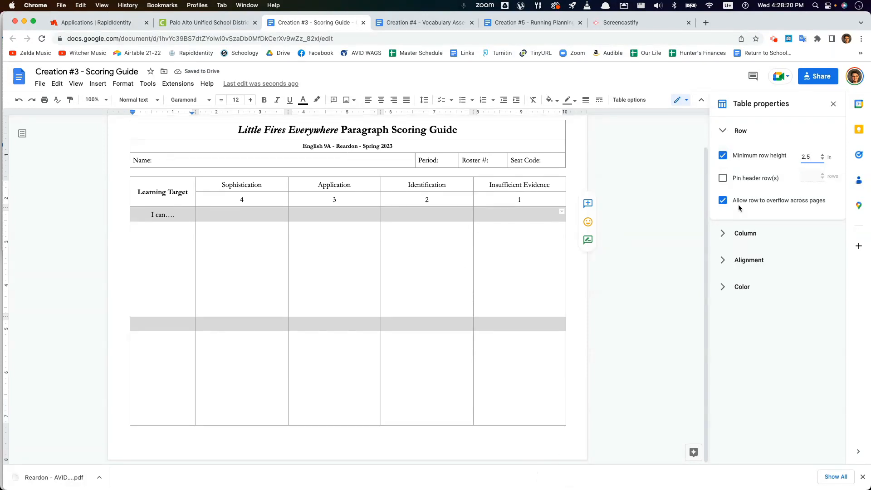
{"action": "key", "text": "BackSpace"}
{"action": "type", "text": "6"}
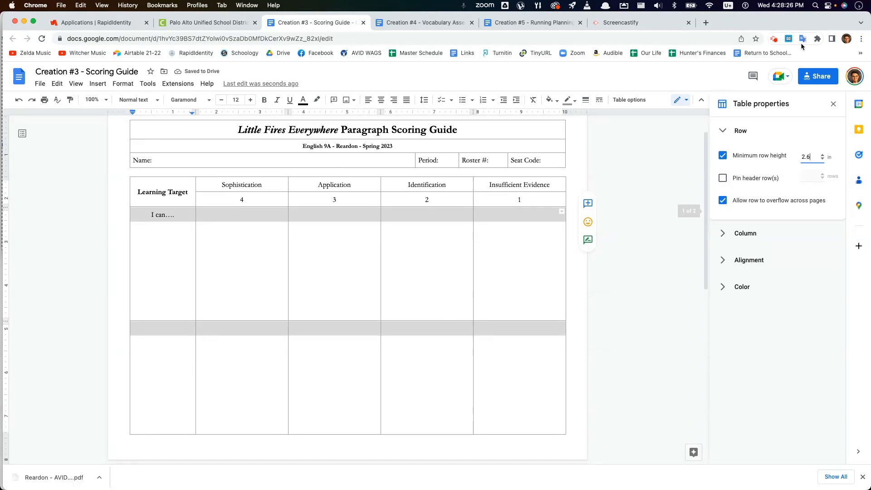
{"action": "left_click", "coordinate": [833, 103]}
{"action": "left_click", "coordinate": [239, 224]}
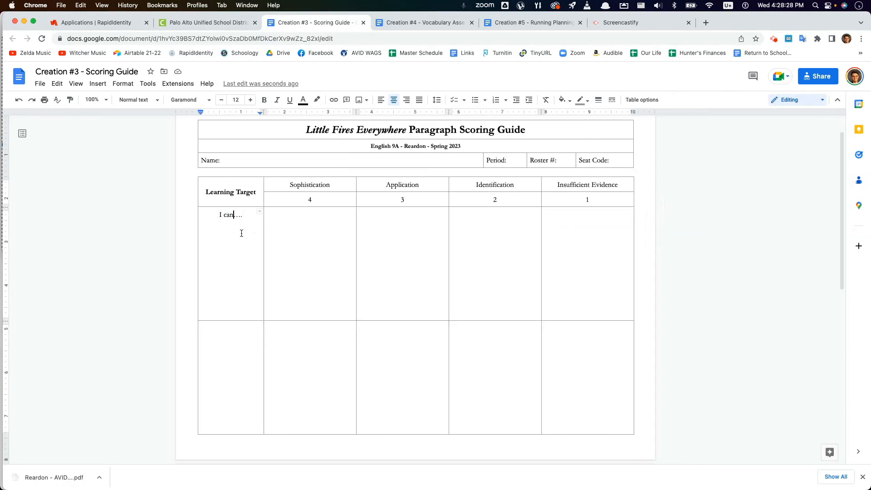
{"action": "left_click", "coordinate": [291, 336]}
{"action": "left_click", "coordinate": [317, 383]}
{"action": "left_click", "coordinate": [240, 344]}
{"action": "left_click", "coordinate": [229, 283]}
{"action": "left_click", "coordinate": [207, 309]}
{"action": "left_click", "coordinate": [232, 215]}
{"action": "left_click", "coordinate": [211, 255]}
{"action": "scroll", "coordinate": [213, 252], "scroll_direction": "down", "scroll_amount": 3}
{"action": "left_click", "coordinate": [218, 297]}
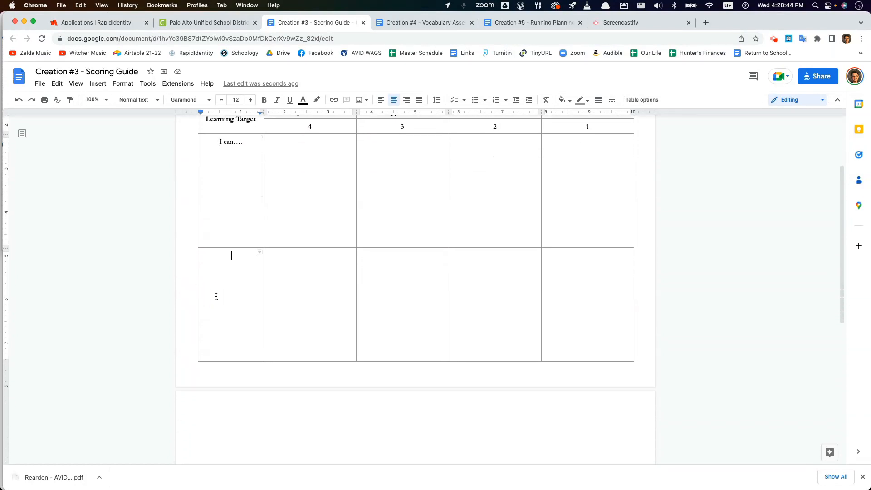
{"action": "scroll", "coordinate": [224, 282], "scroll_direction": "down", "scroll_amount": 2}
{"action": "right_click", "coordinate": [232, 289]}
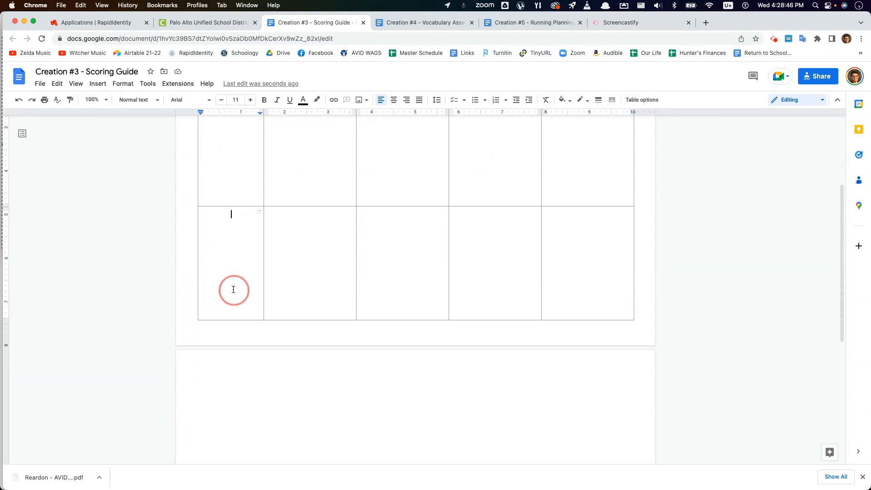
{"action": "left_click", "coordinate": [223, 288]}
Step: Insert two more rows below the two existing scoring rows
{"action": "scroll", "coordinate": [223, 286], "scroll_direction": "up", "scroll_amount": 4}
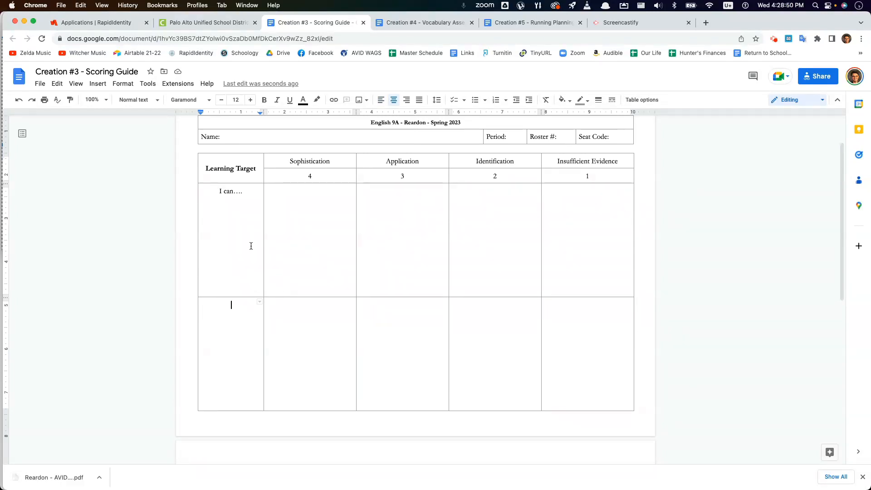
{"action": "left_click_drag", "start_coordinate": [235, 229], "coordinate": [596, 341]}
{"action": "right_click", "coordinate": [414, 319]}
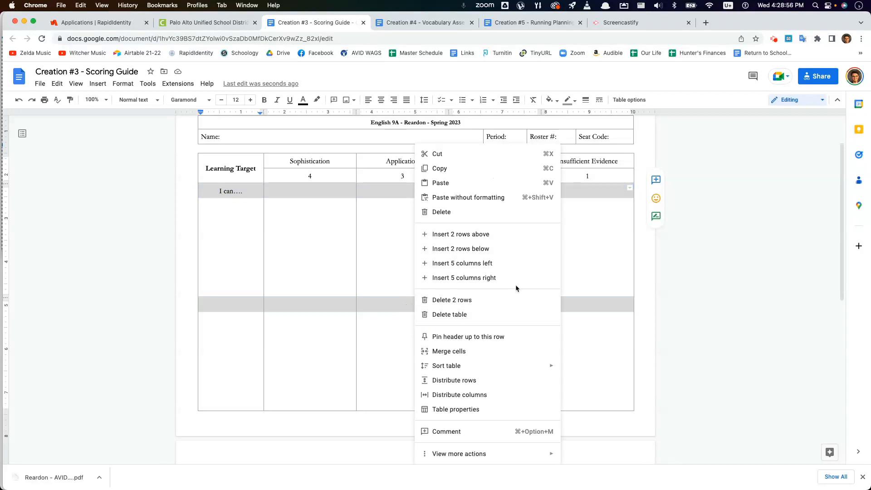
{"action": "left_click", "coordinate": [481, 252]}
{"action": "scroll", "coordinate": [450, 295], "scroll_direction": "down", "scroll_amount": 4}
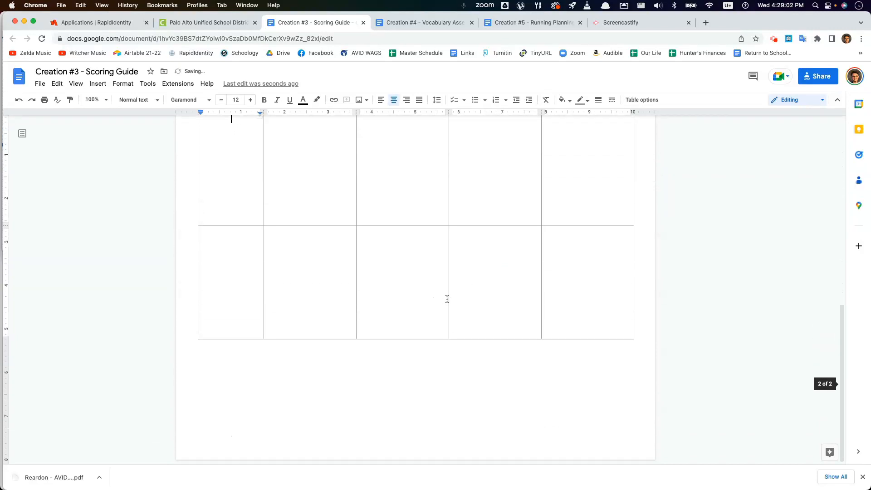
{"action": "scroll", "coordinate": [424, 296], "scroll_direction": "up", "scroll_amount": 5}
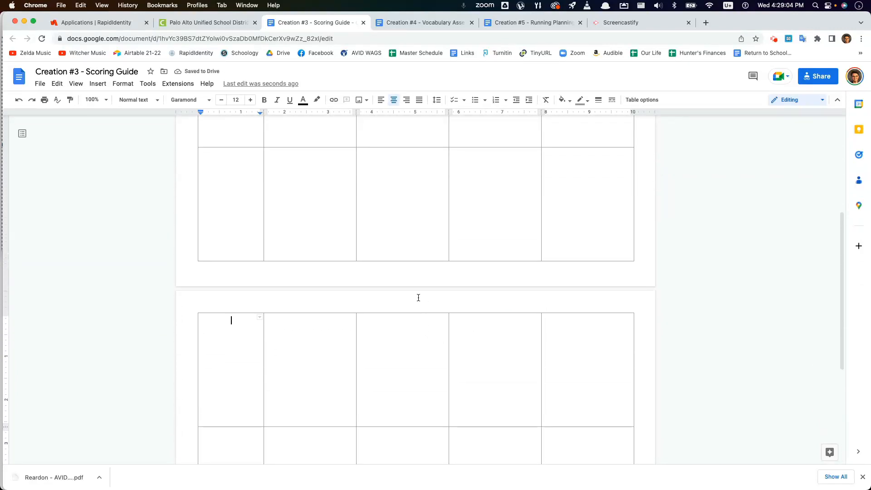
{"action": "scroll", "coordinate": [379, 310], "scroll_direction": "up", "scroll_amount": 1}
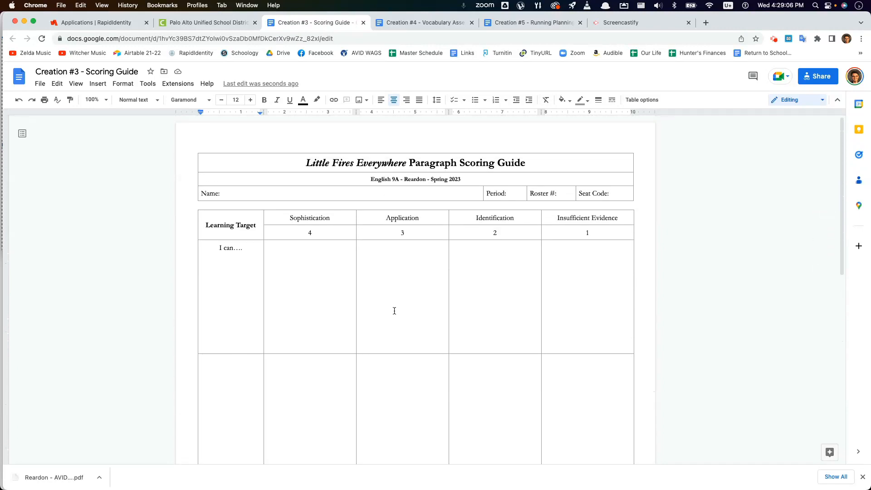